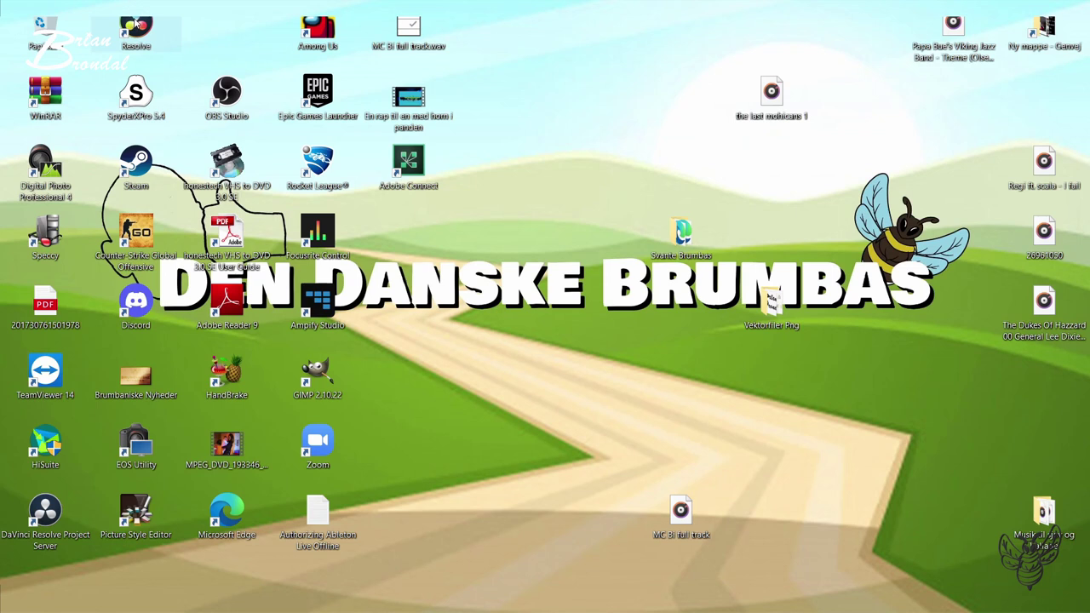
# Start DaVinci Resolve and create a new project named 'Farve og lyd'.
pyautogui.click(138, 23)
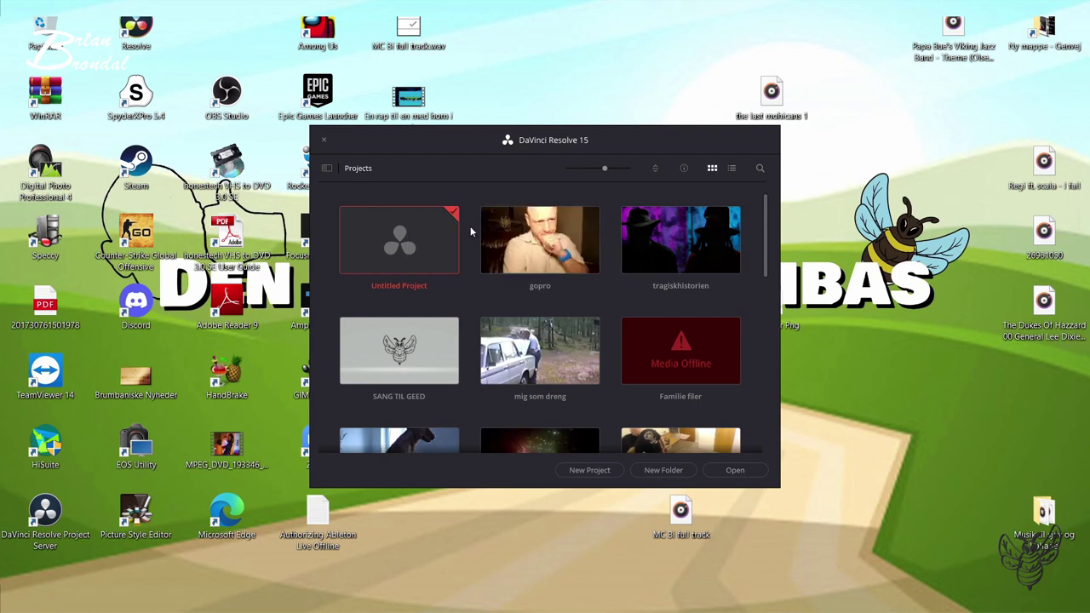
pyautogui.click(593, 470)
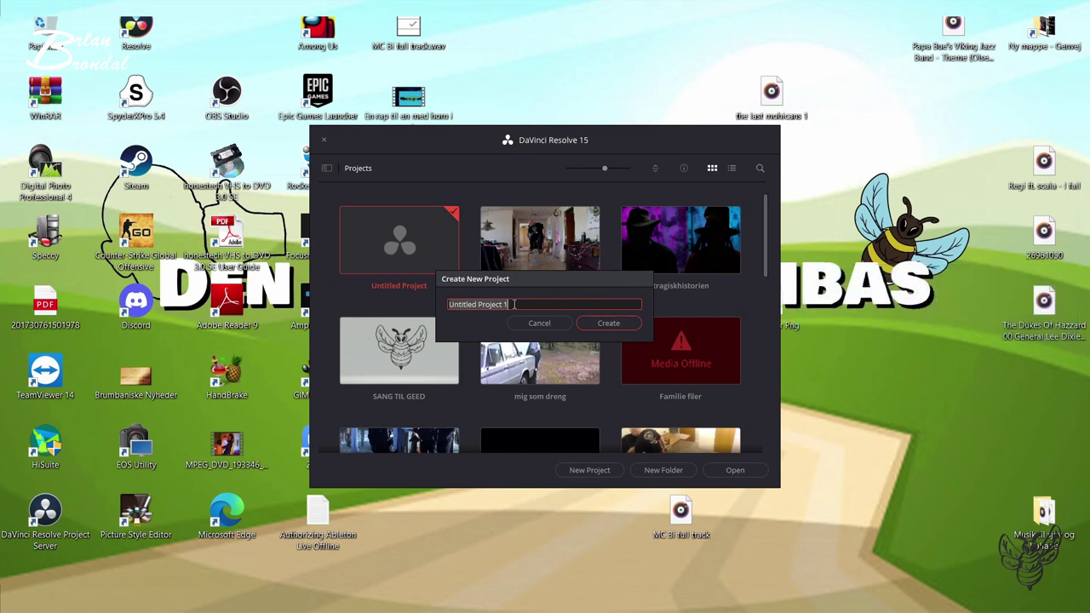
pyautogui.write('Farve og lyd')
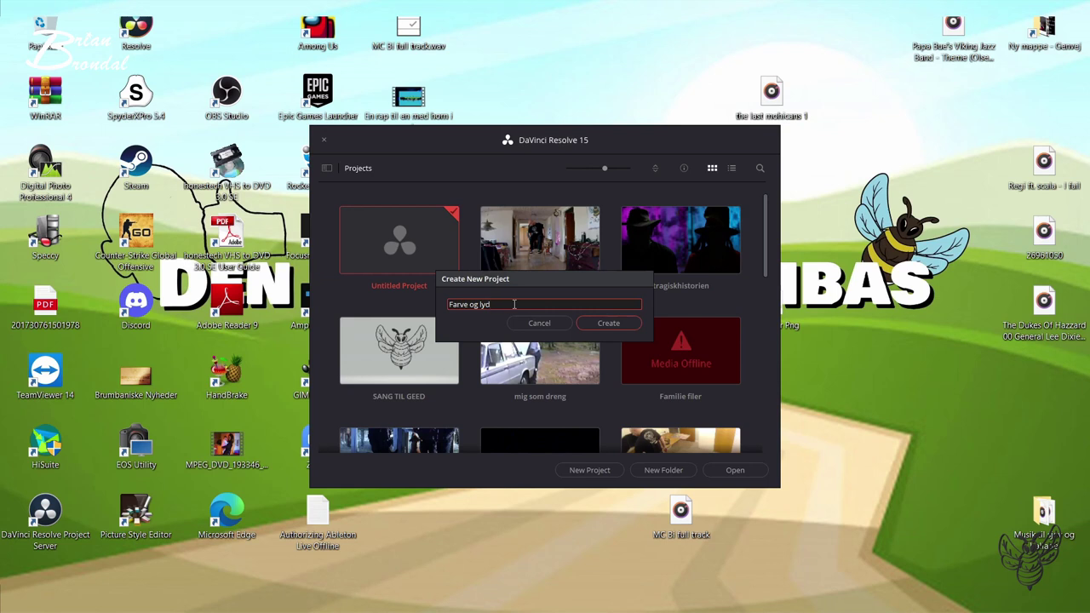
pyautogui.click(605, 324)
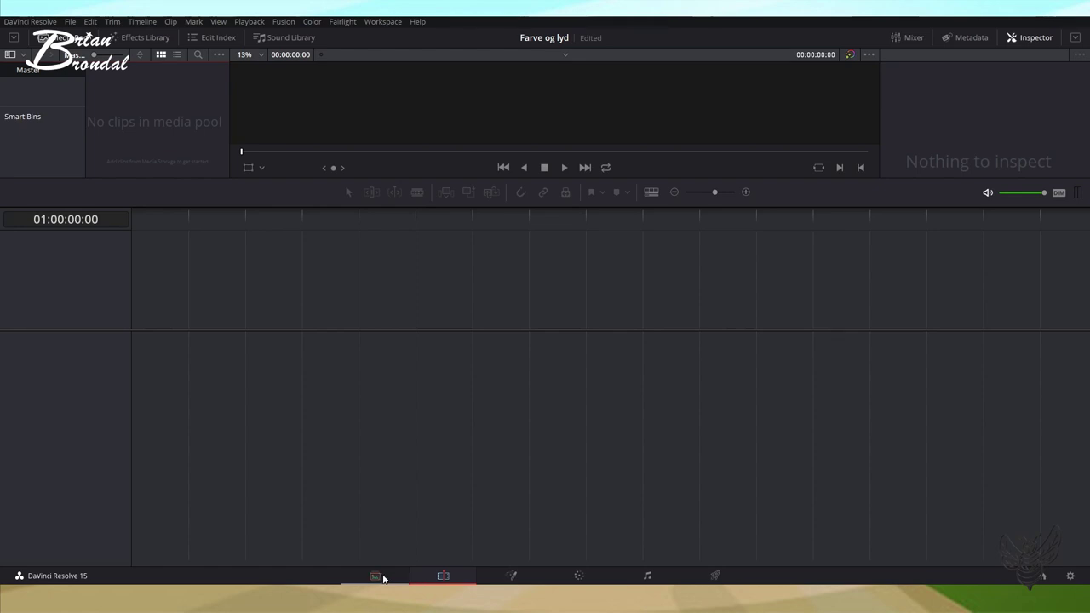
# Go to the Media page and open File Explorer on the Seagate Expansion Drive (G:).
pyautogui.click(375, 576)
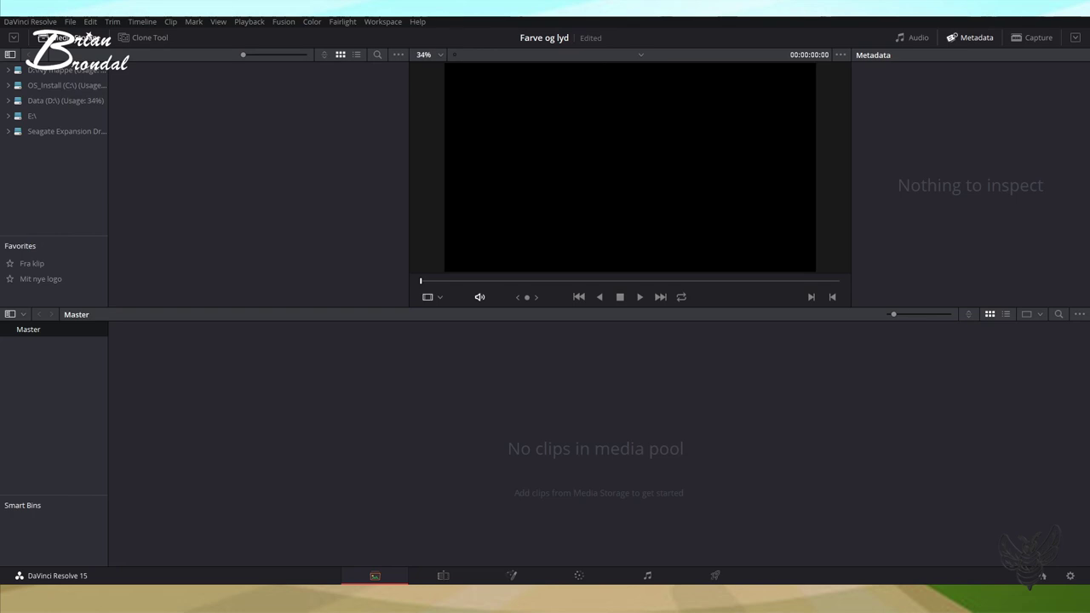
pyautogui.press('super+e')
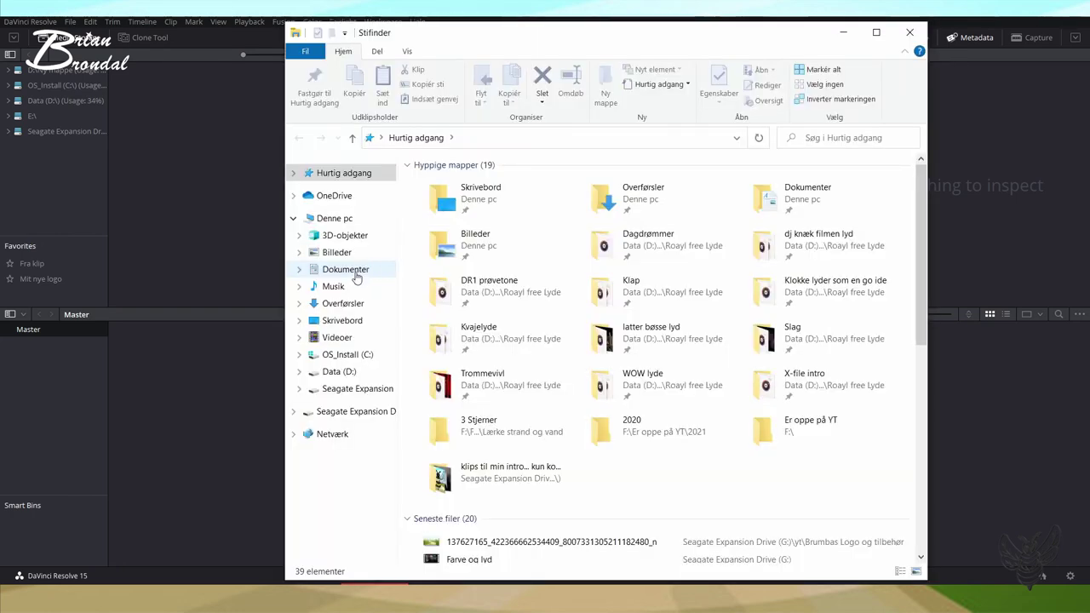
pyautogui.click(347, 391)
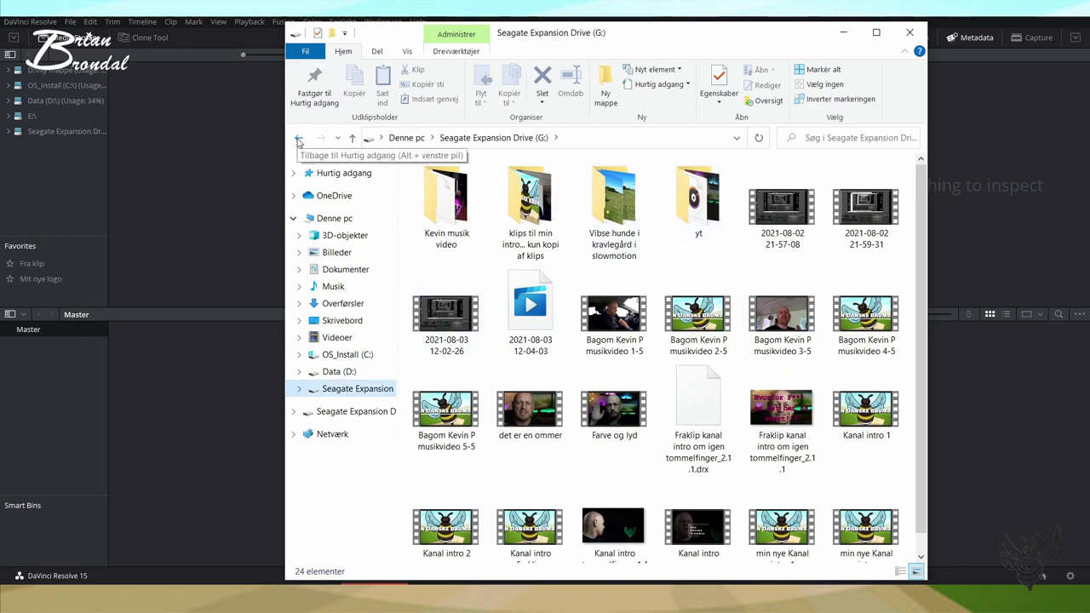
# On Data (D:), check the Klip and Lyd folders in Ny mappe > Filer til nu, then return to Ny mappe.
pyautogui.click(333, 374)
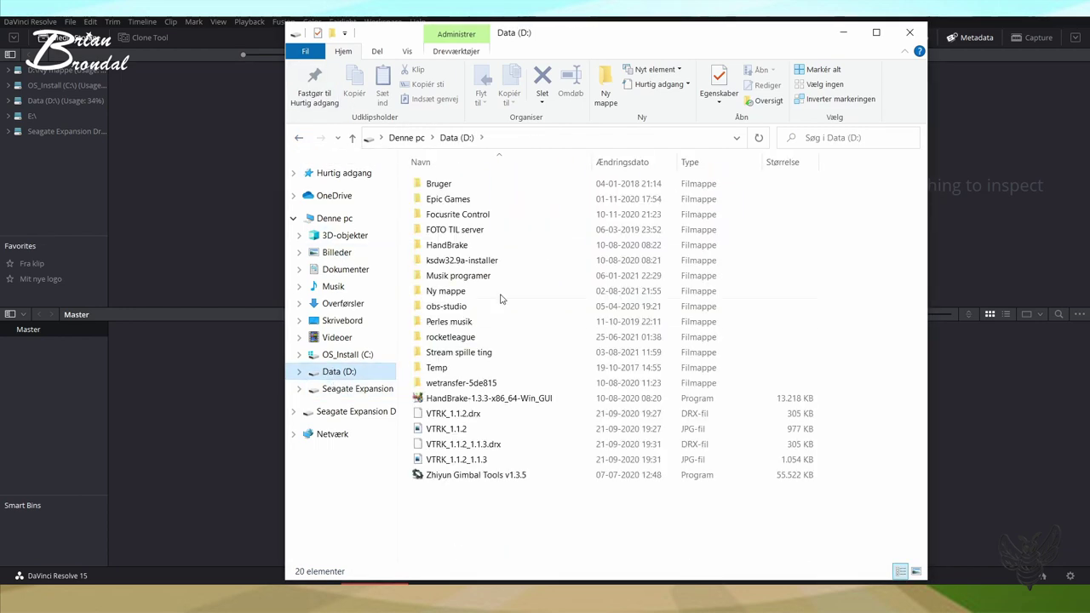
pyautogui.doubleClick(443, 291)
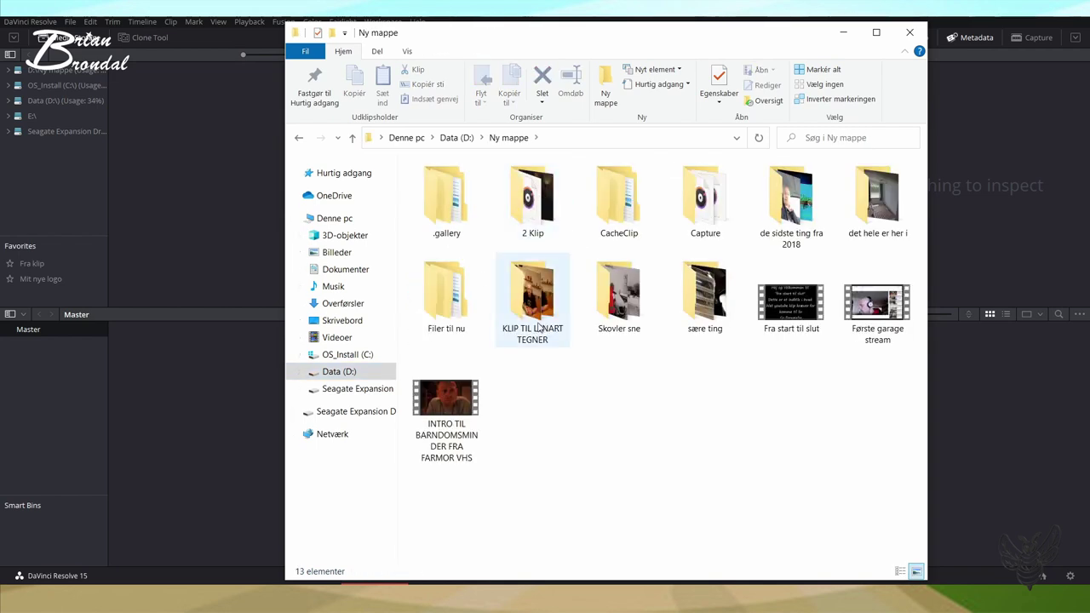
pyautogui.doubleClick(449, 316)
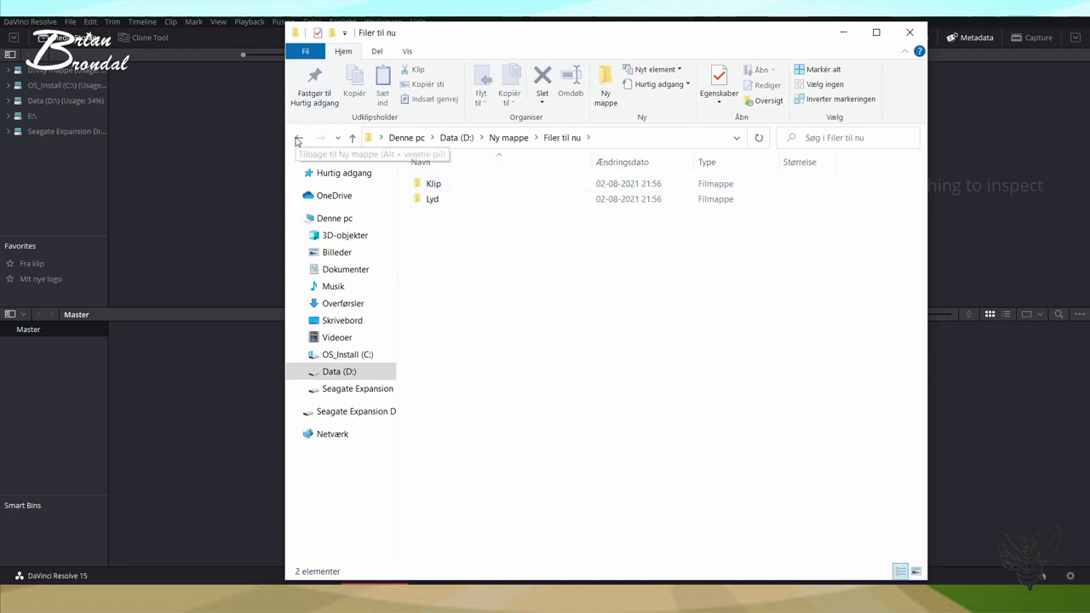
pyautogui.doubleClick(446, 184)
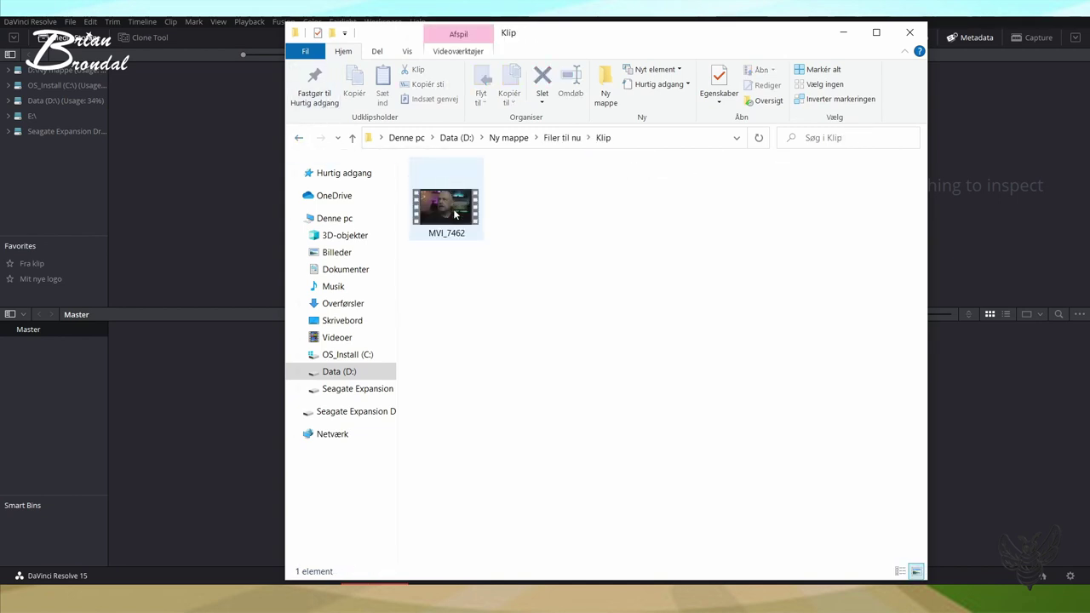
pyautogui.hotkey('alt', 'Left')
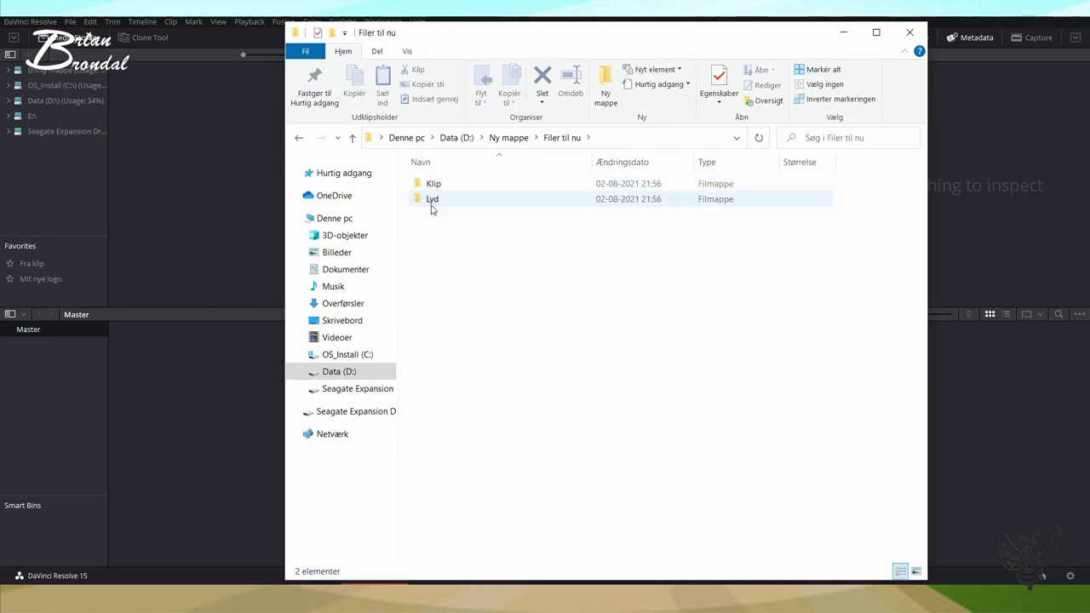
pyautogui.doubleClick(432, 201)
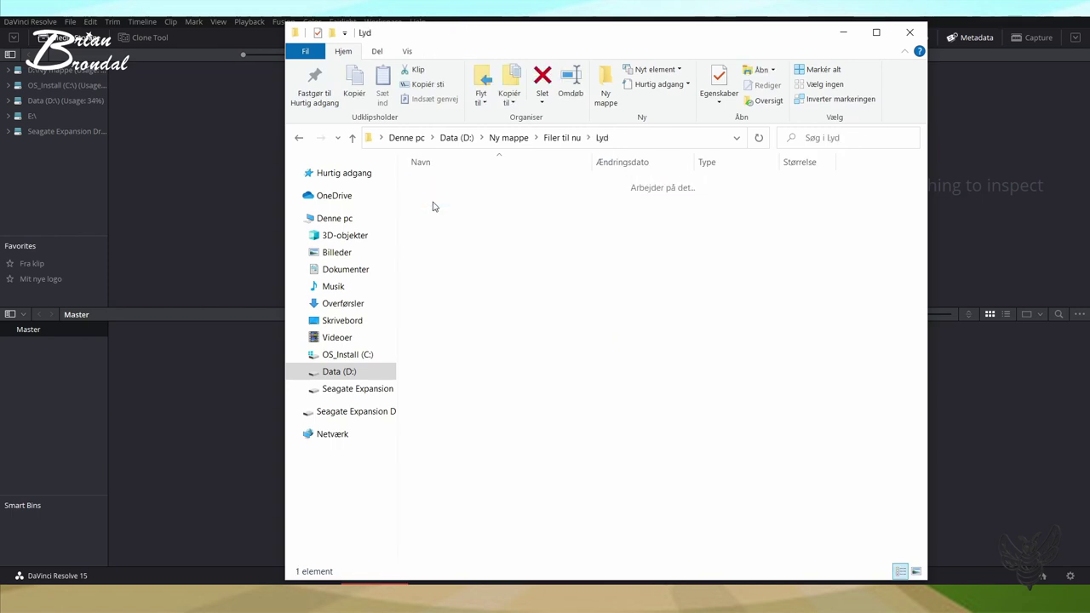
pyautogui.click(299, 138)
pyautogui.click(298, 138)
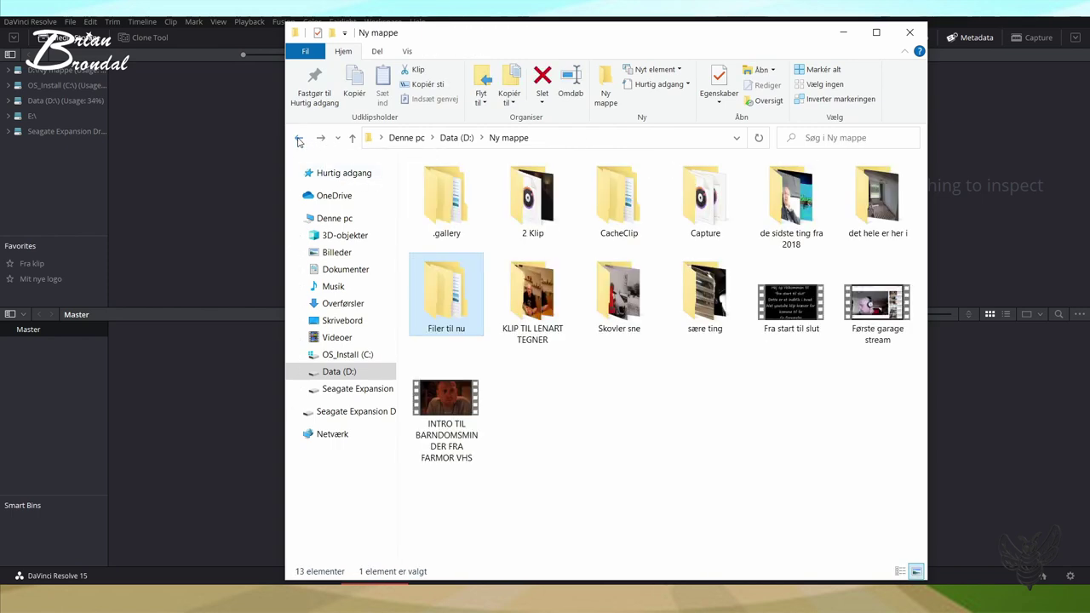
pyautogui.moveTo(452, 307)
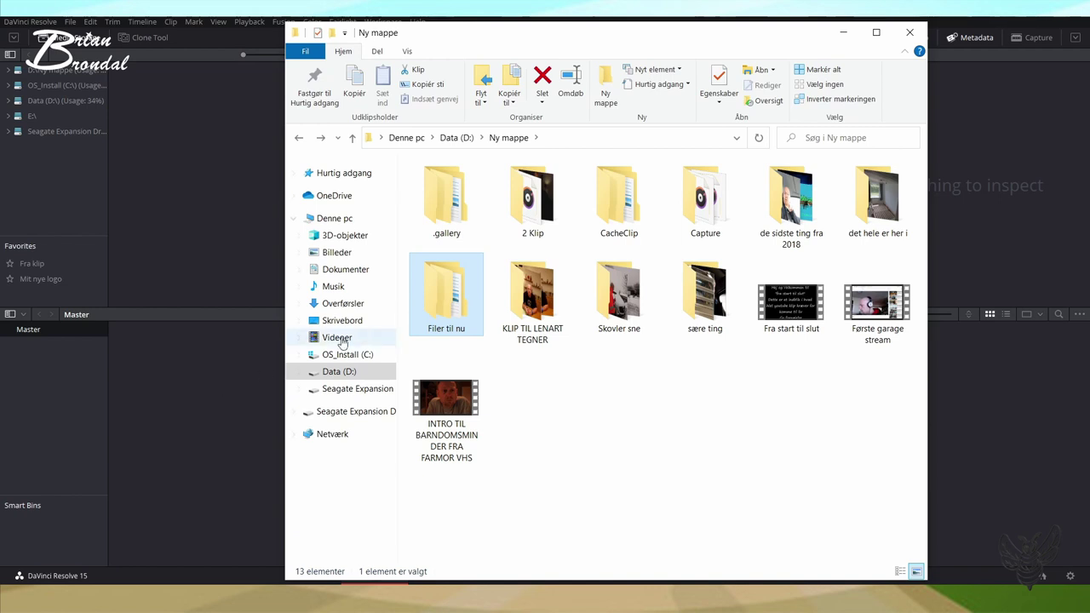
# Import the Filer til nu folder into the Master media pool and change the project frame rate to match.
pyautogui.moveTo(452, 298); pyautogui.dragTo(48, 399)
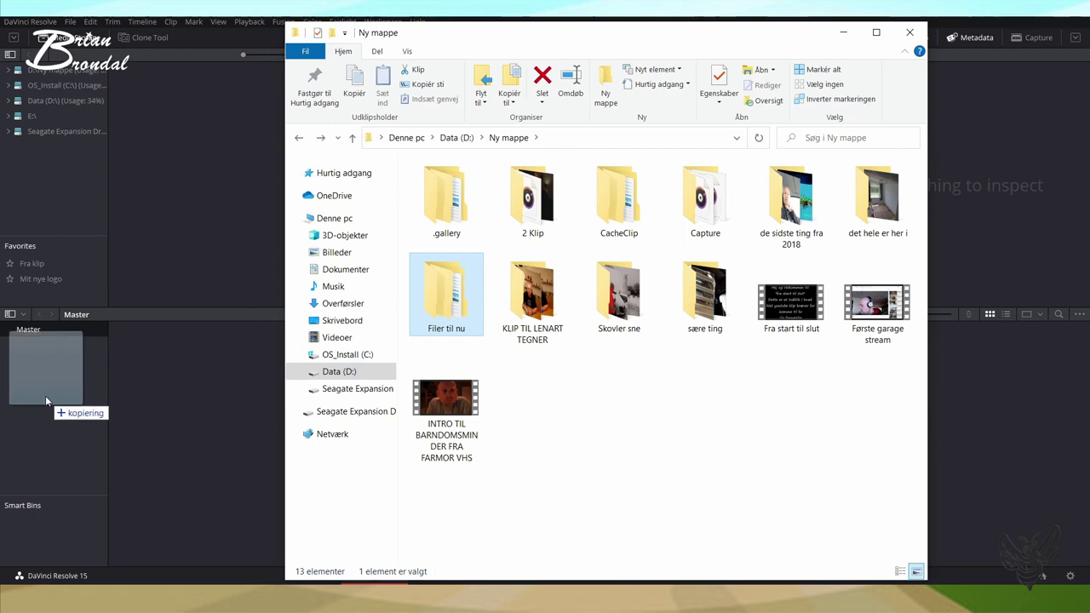
pyautogui.moveTo(48, 398); pyautogui.dragTo(45, 395)
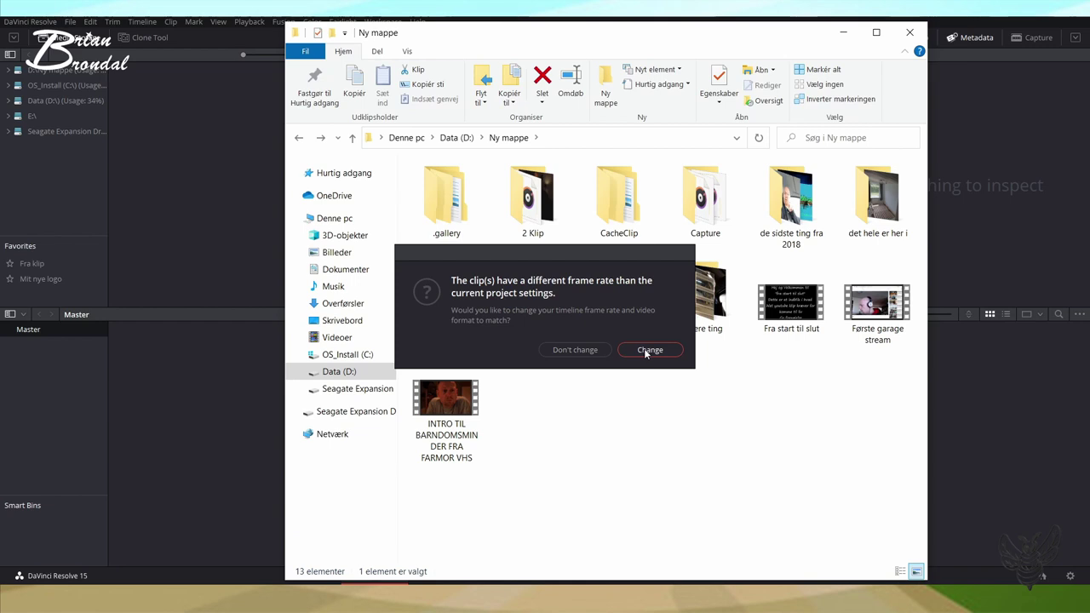
pyautogui.click(644, 349)
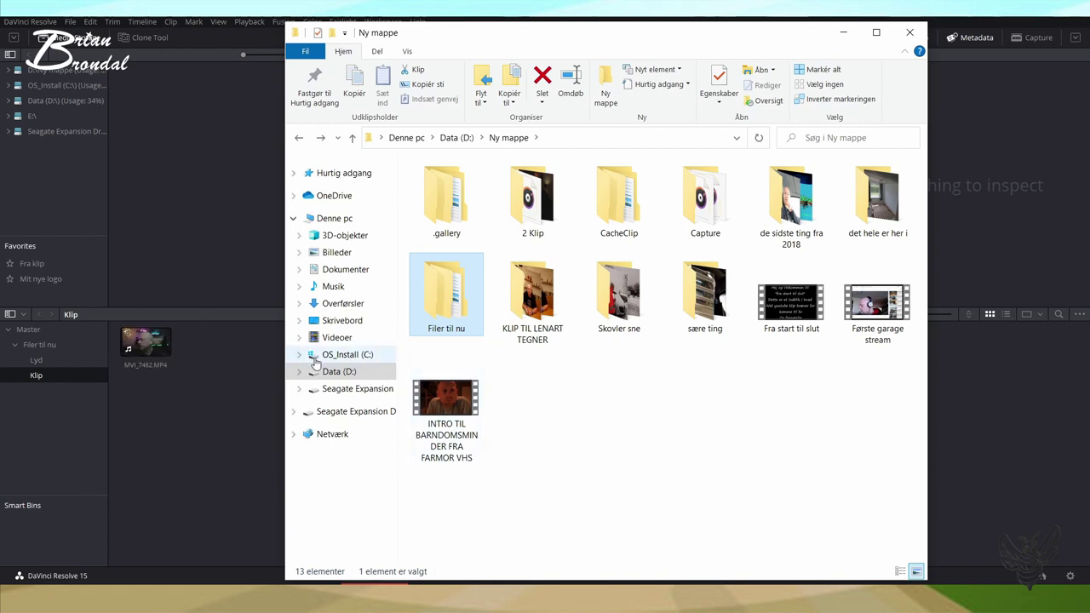
# Minimise File Explorer, look through the Lyd and Klip bins, and move to the Edit page.
pyautogui.click(844, 32)
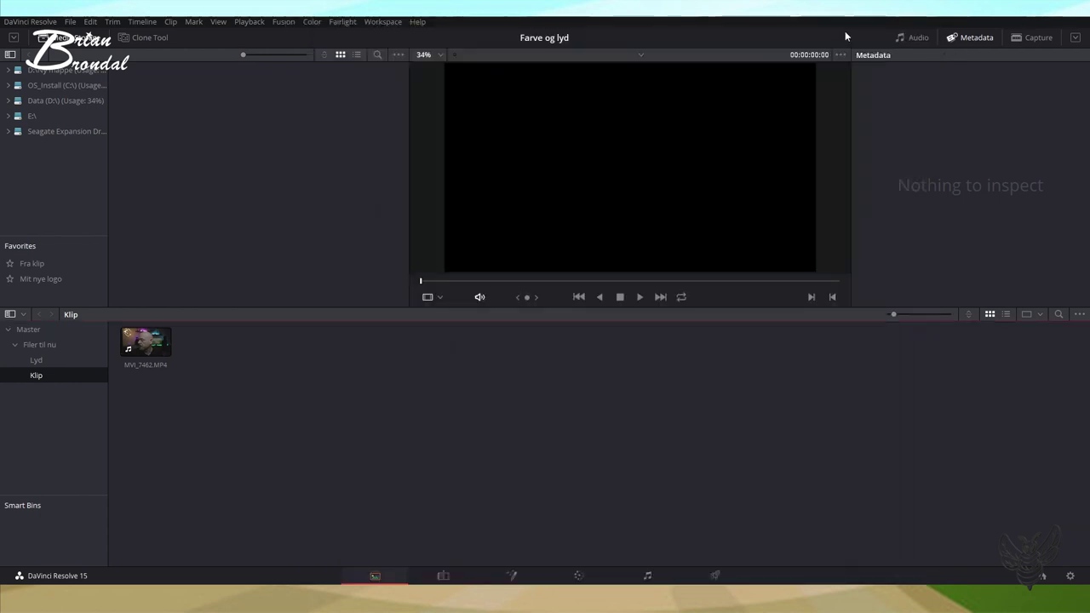
pyautogui.click(38, 361)
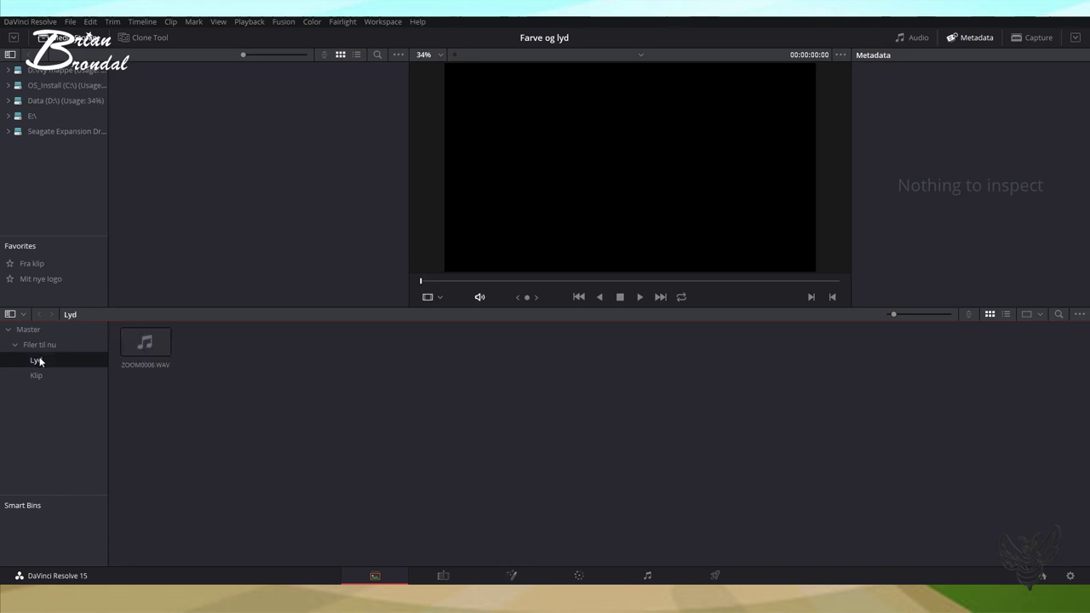
pyautogui.click(36, 376)
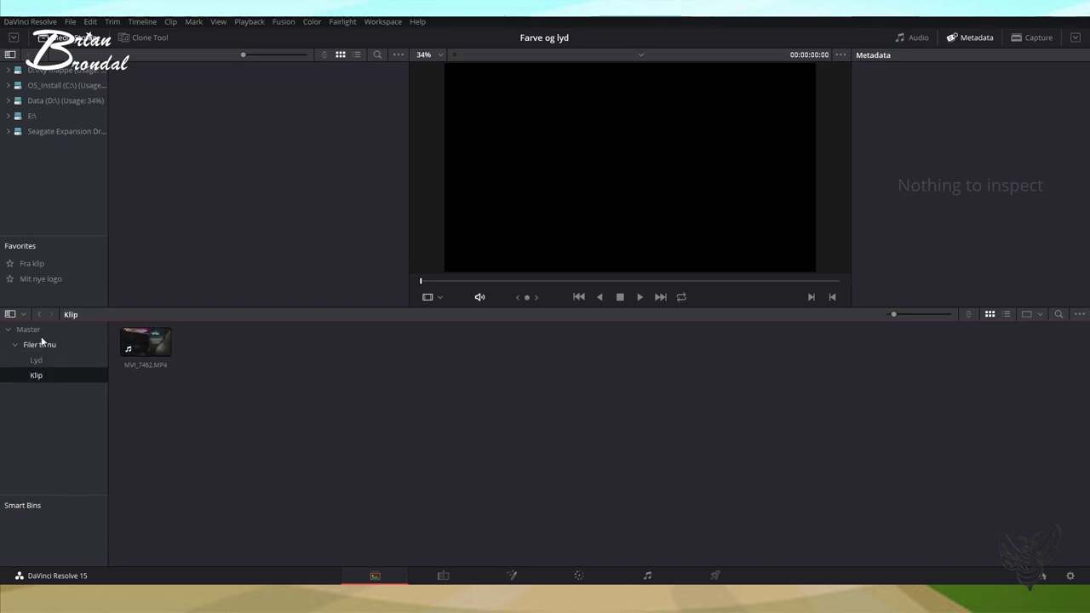
pyautogui.click(443, 576)
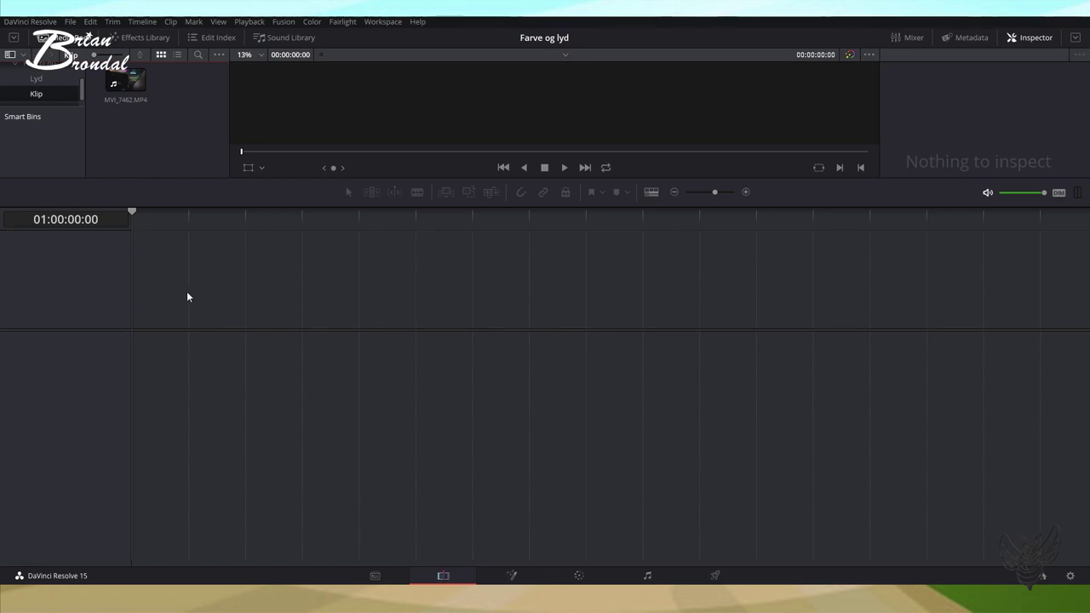
# Place MVI_7462.MP4 at the start of Timeline 1, check its start and end, and blade at the playhead.
pyautogui.moveTo(125, 81); pyautogui.dragTo(167, 335)
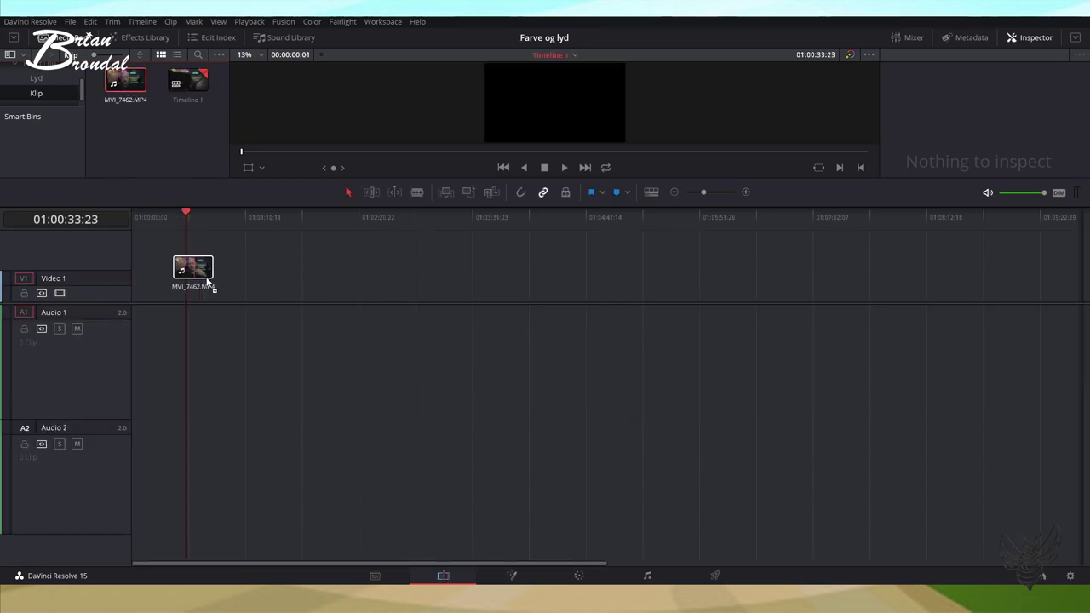
pyautogui.moveTo(167, 334); pyautogui.dragTo(127, 335)
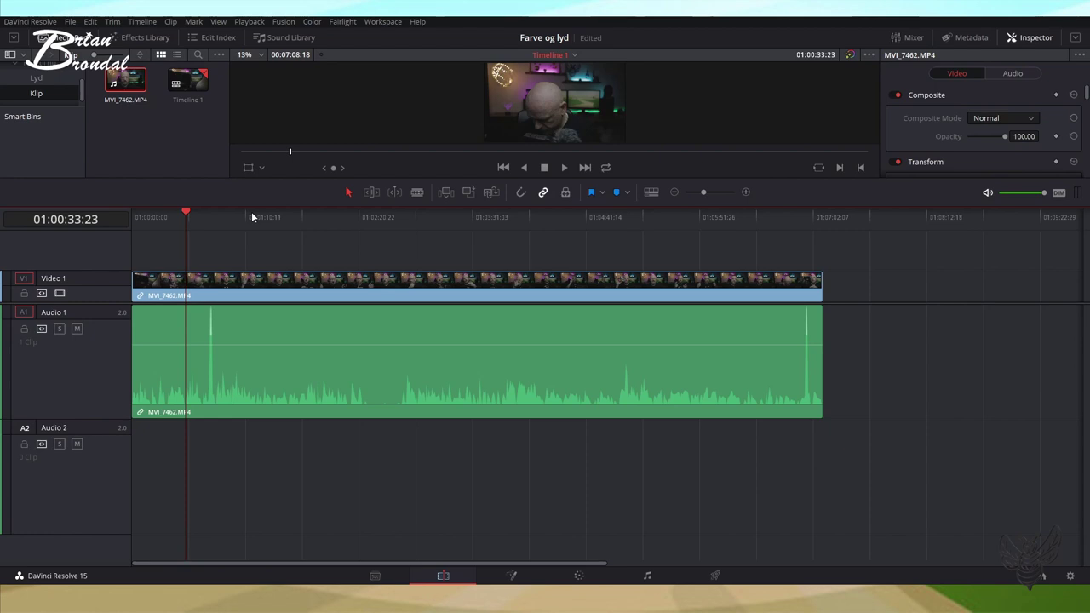
pyautogui.press('Home')
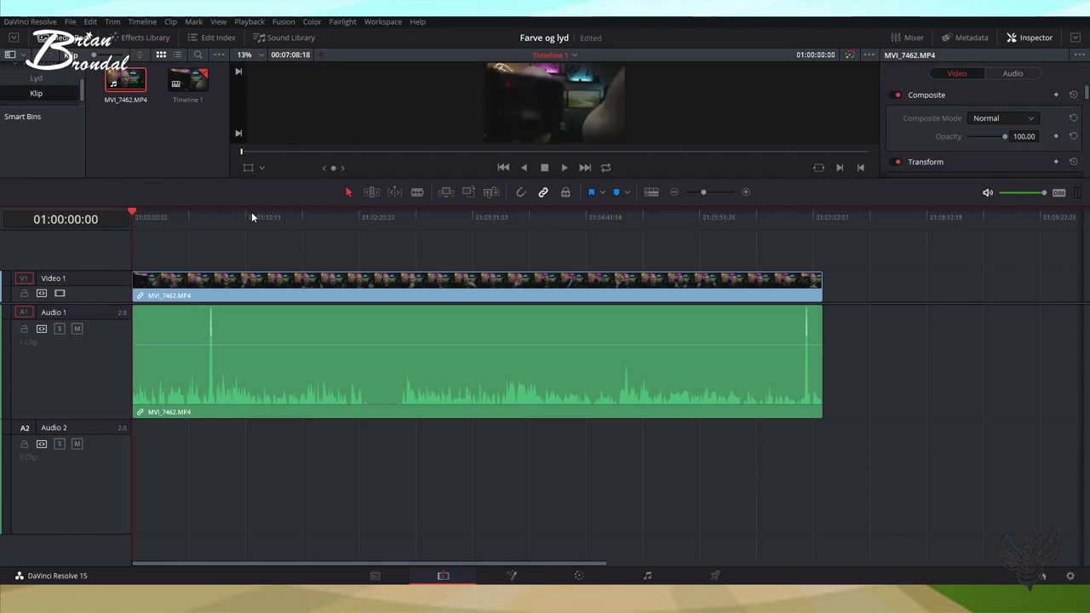
pyautogui.press('End')
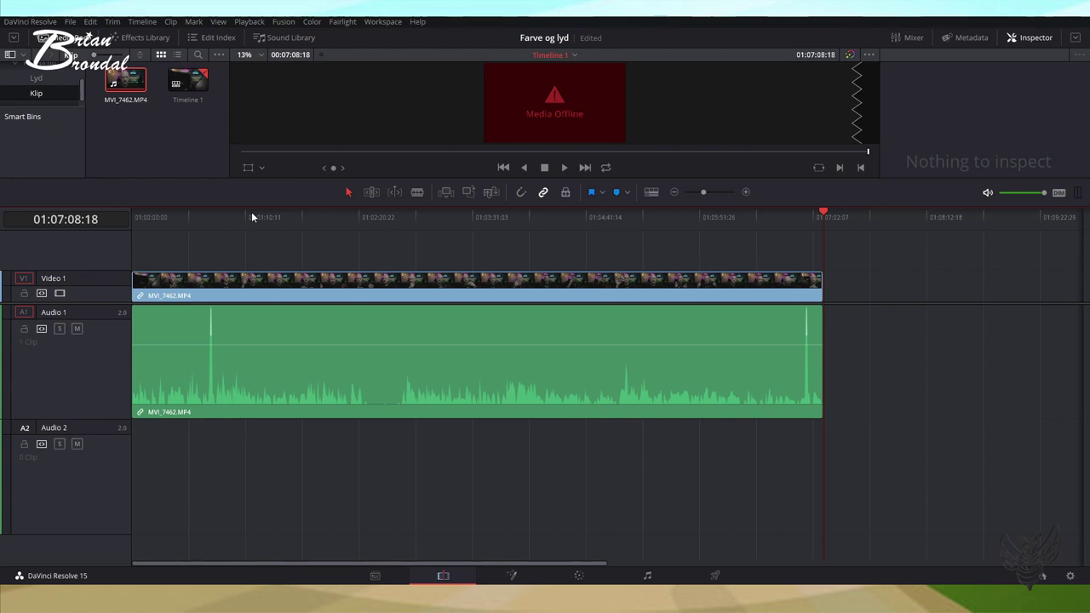
pyautogui.press('Home')
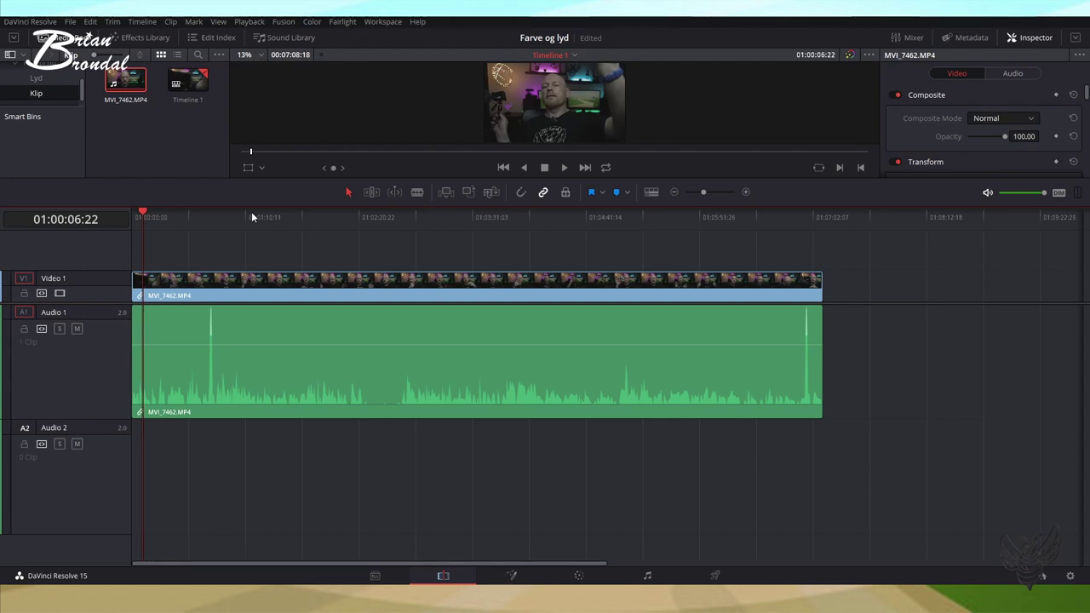
pyautogui.hotkey('ctrl', 'b')
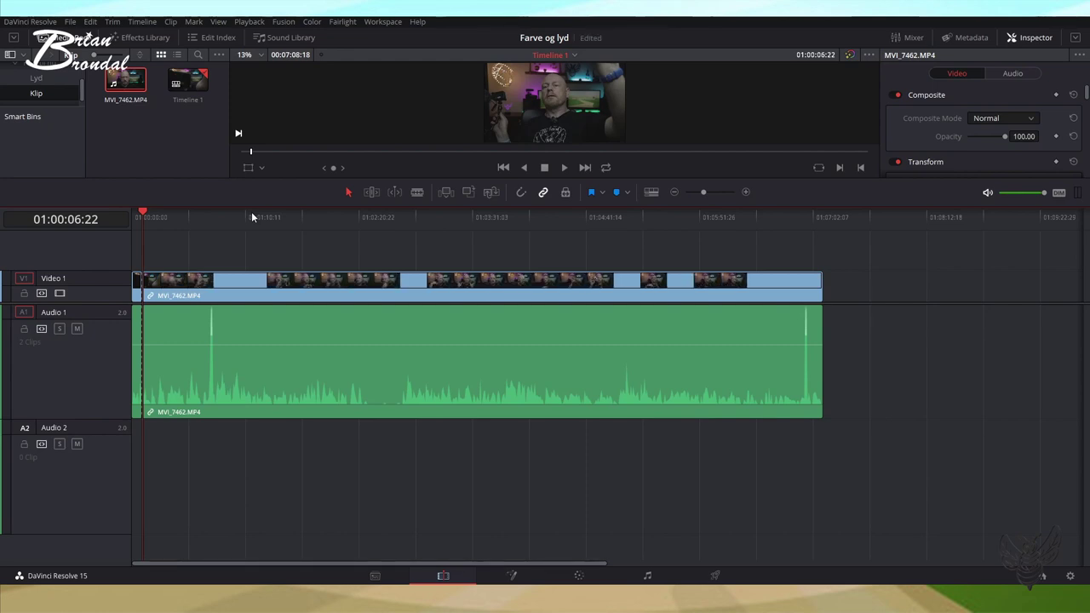
# Try deleting the short piece at the clip's start, then undo both the deletion and the split.
pyautogui.press('Left')
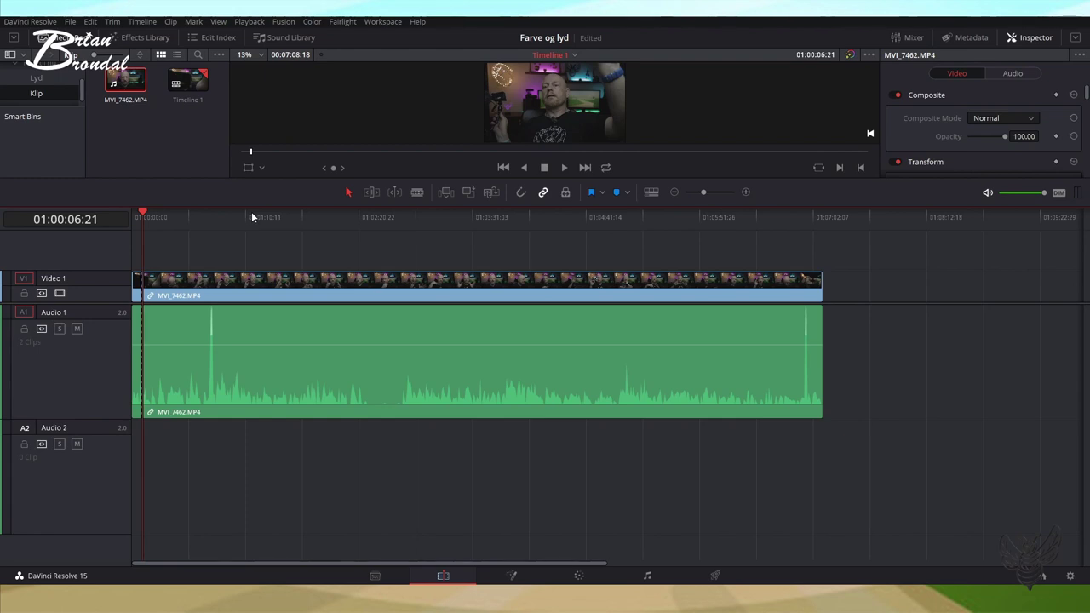
pyautogui.press('v')
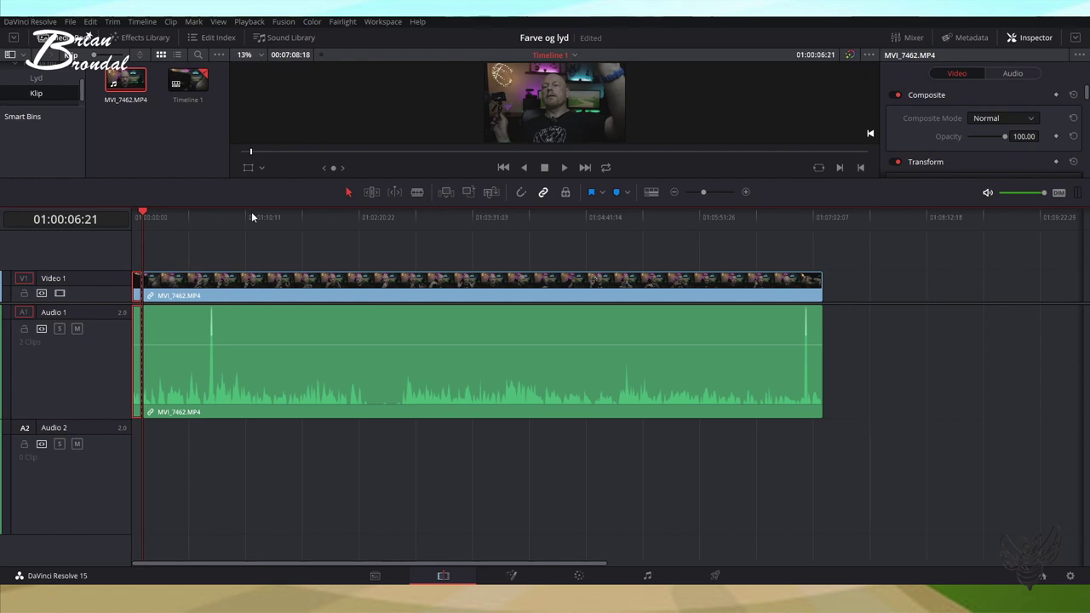
pyautogui.press('Delete')
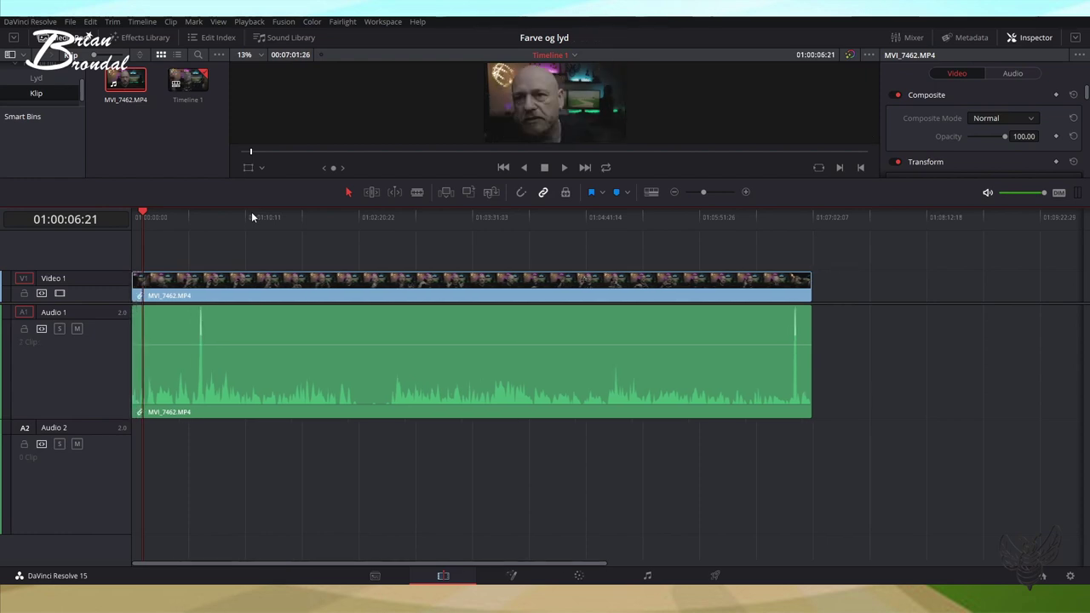
pyautogui.hotkey('ctrl', 'z')
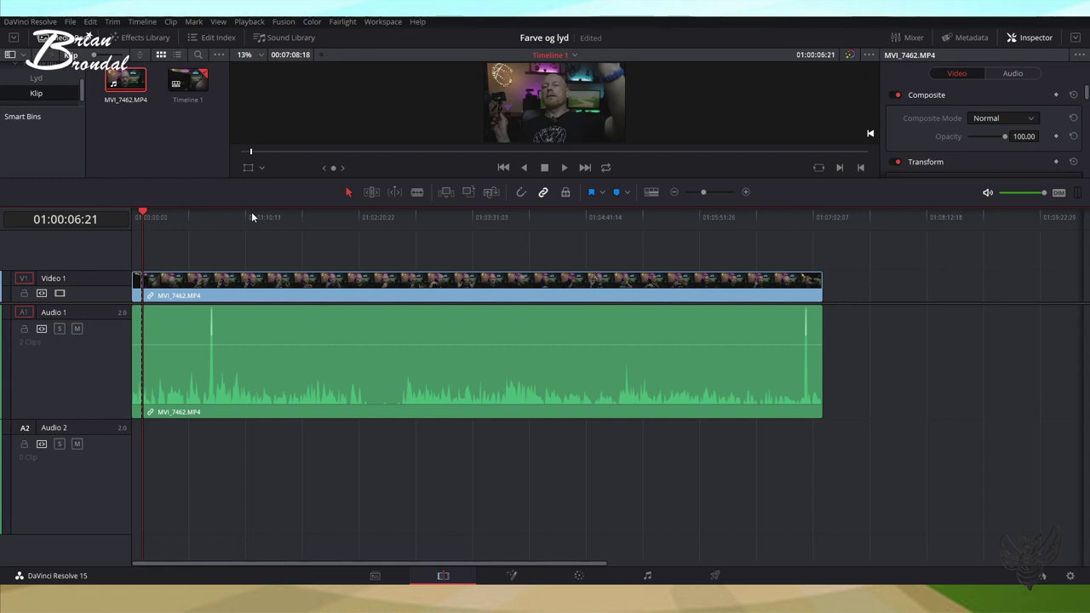
pyautogui.hotkey('ctrl', 'z')
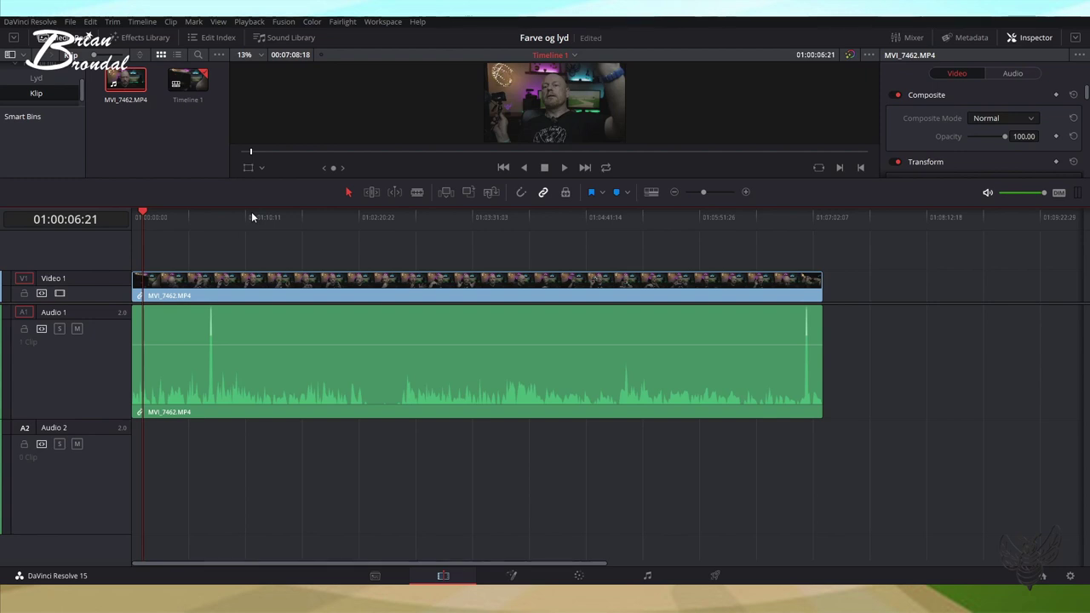
# Blade MVI_7462 around 01:00:17:19 and ripple-delete the opening piece to close the gap.
pyautogui.hotkey('shift', 'Right')
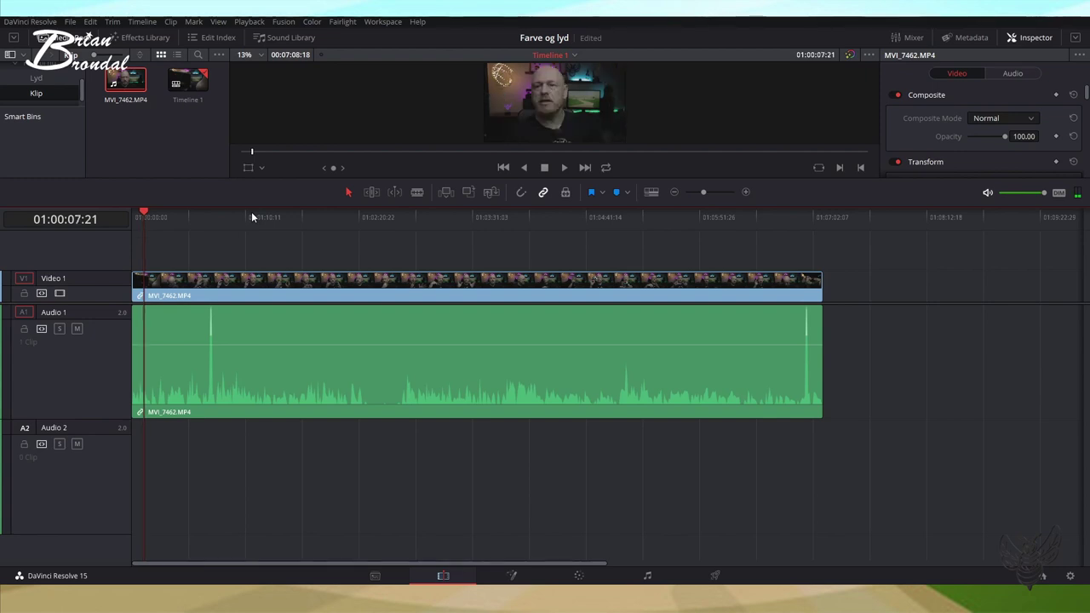
pyautogui.hotkey('shift', 'Right')
pyautogui.hotkey('shift', 'Right')
pyautogui.hotkey('shift', 'Right')
pyautogui.hotkey('shift', 'Right')
pyautogui.hotkey('shift', 'Right')
pyautogui.hotkey('shift', 'Right')
pyautogui.hotkey('shift', 'Right')
pyautogui.hotkey('shift', 'Right')
pyautogui.hotkey('shift', 'Right')
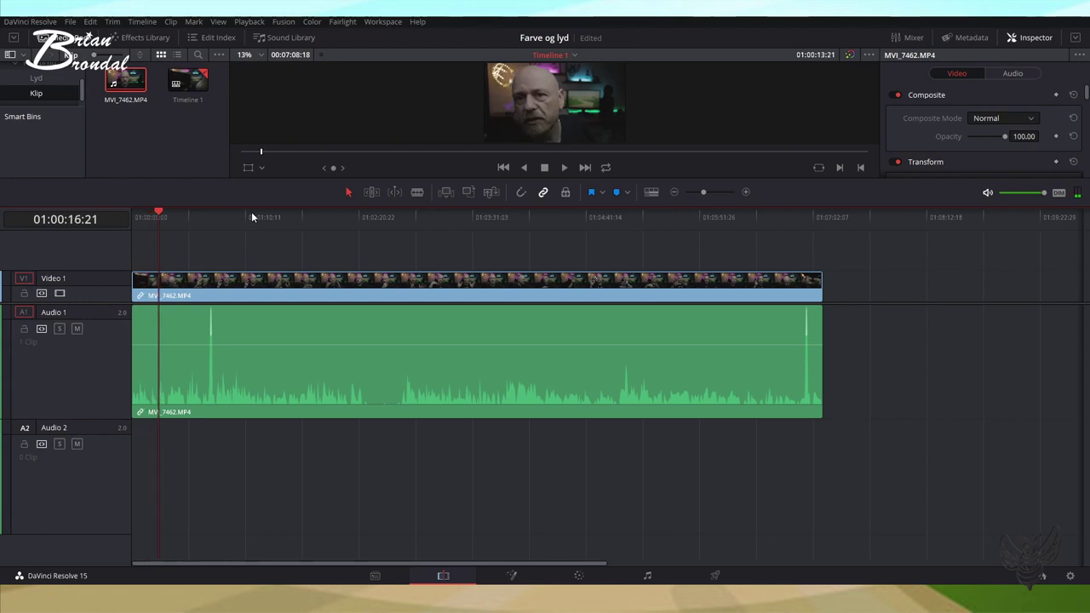
pyautogui.hotkey('shift', 'Right')
pyautogui.hotkey('shift', 'Right')
pyautogui.hotkey('shift', 'Right')
pyautogui.hotkey('shift', 'Right')
pyautogui.hotkey('shift', 'Right')
pyautogui.hotkey('shift', 'Right')
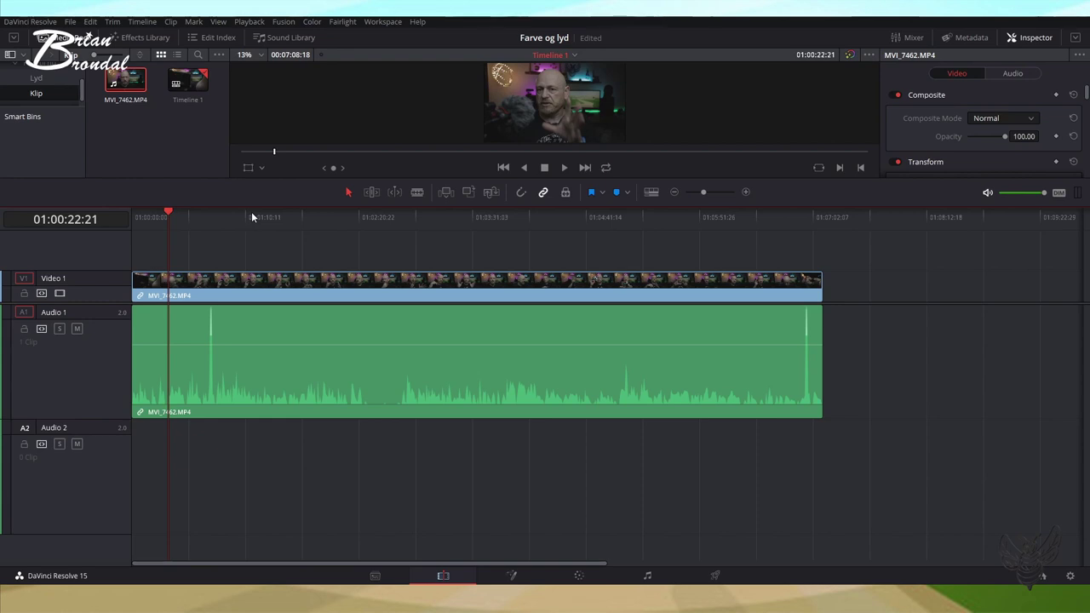
pyautogui.hotkey('shift', 'Left')
pyautogui.hotkey('shift', 'Left')
pyautogui.hotkey('shift', 'Left')
pyautogui.hotkey('shift', 'Left')
pyautogui.hotkey('shift', 'Left')
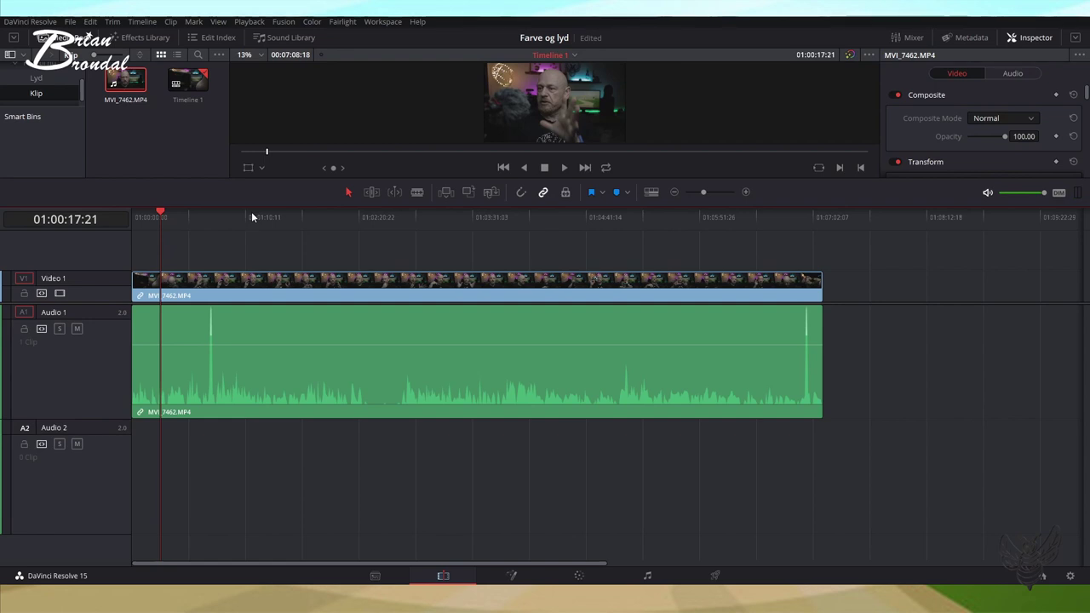
pyautogui.hotkey('ctrl', '\\')
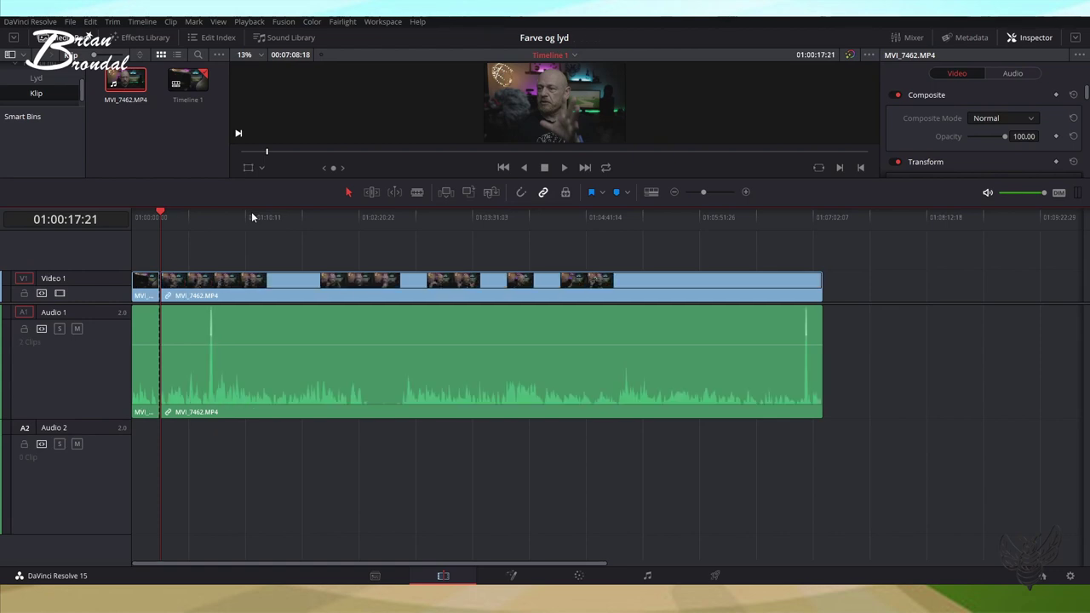
pyautogui.press('Left')
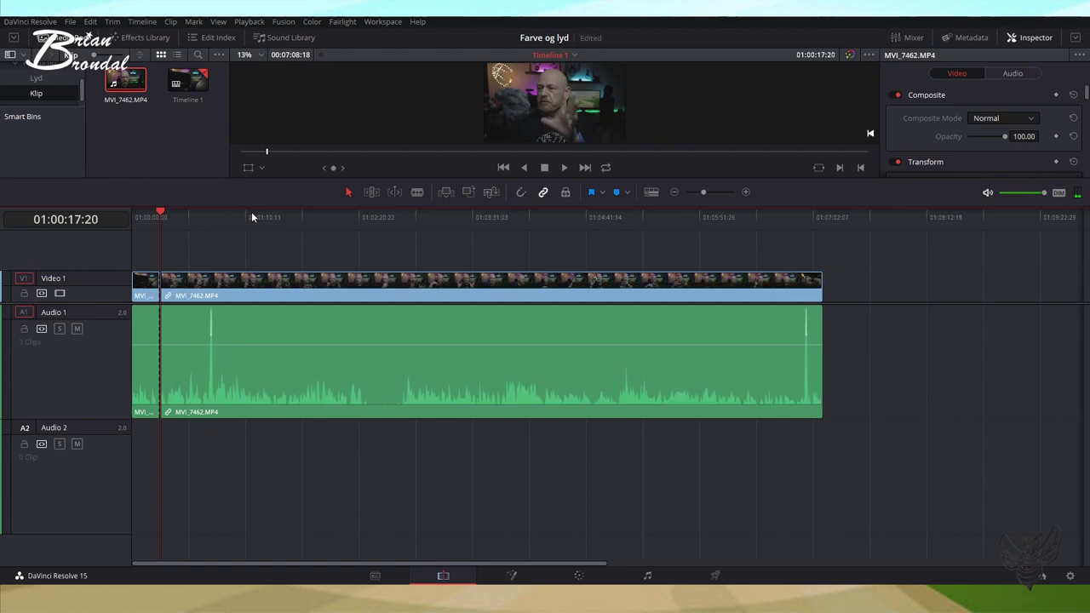
pyautogui.hotkey('shift', 'v')
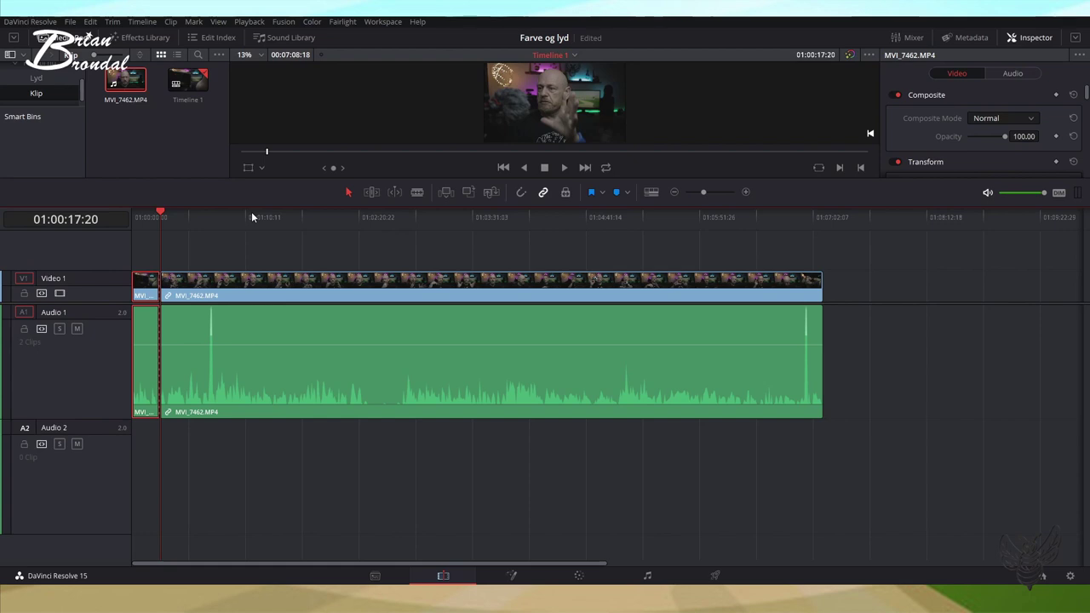
pyautogui.press('BackSpace')
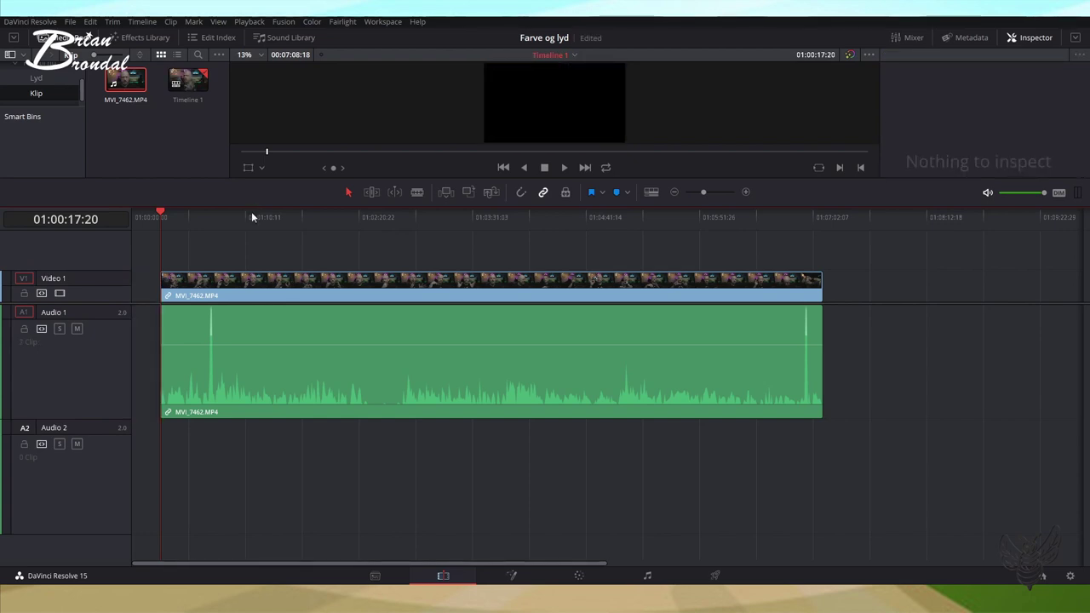
pyautogui.hotkey('ctrl', 'z')
pyautogui.press('Left')
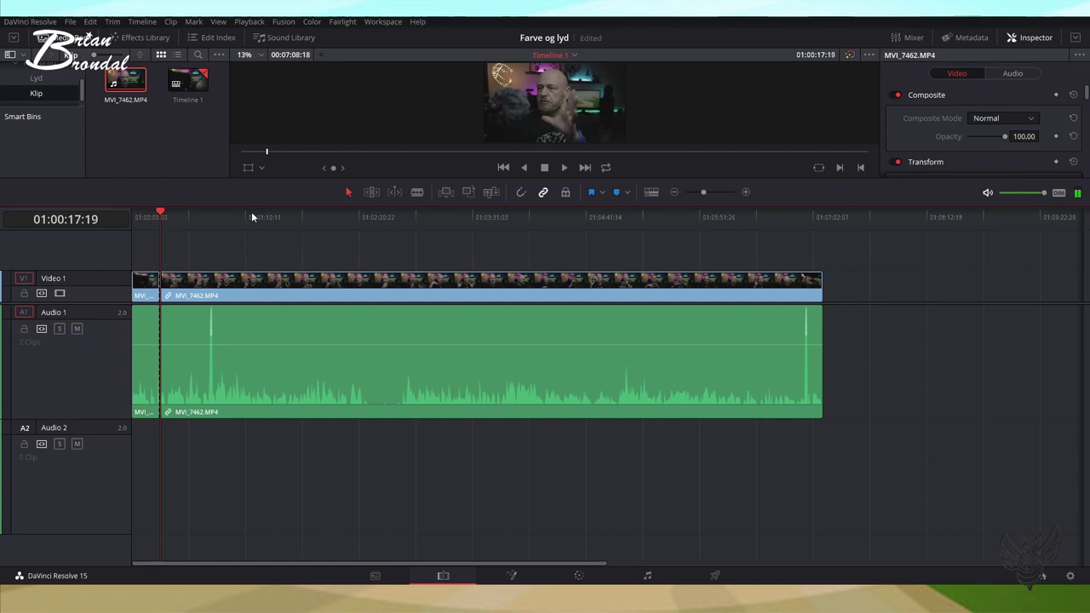
pyautogui.hotkey('shift', 'v')
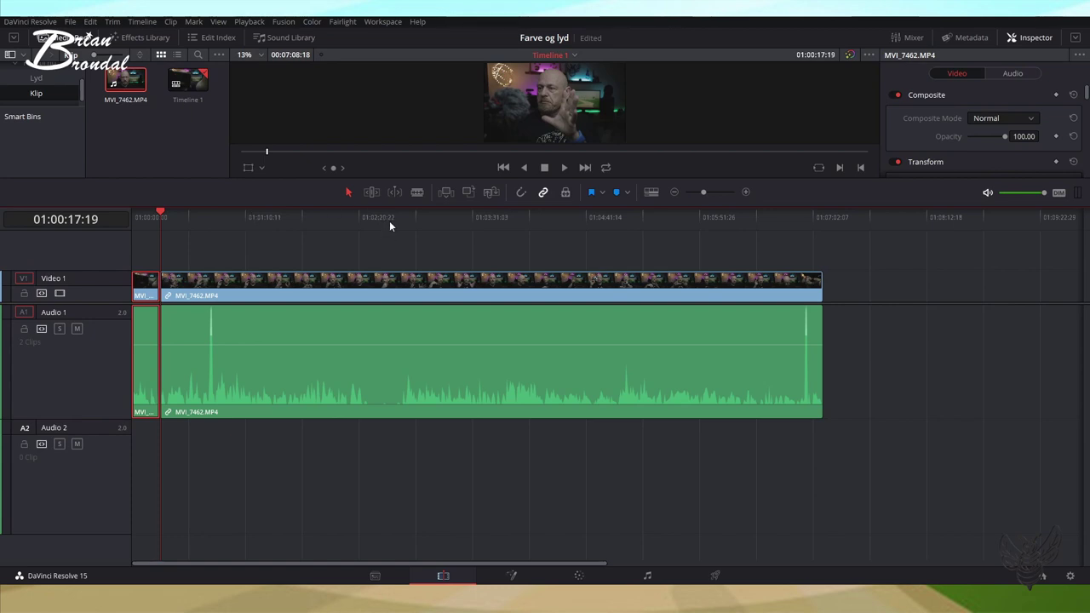
pyautogui.press('Delete')
# Blade at 01:02:12:09 and 01:02:29:09 and ripple-delete the middle section.
pyautogui.click(345, 225)
pyautogui.hotkey('ctrl', 'b')
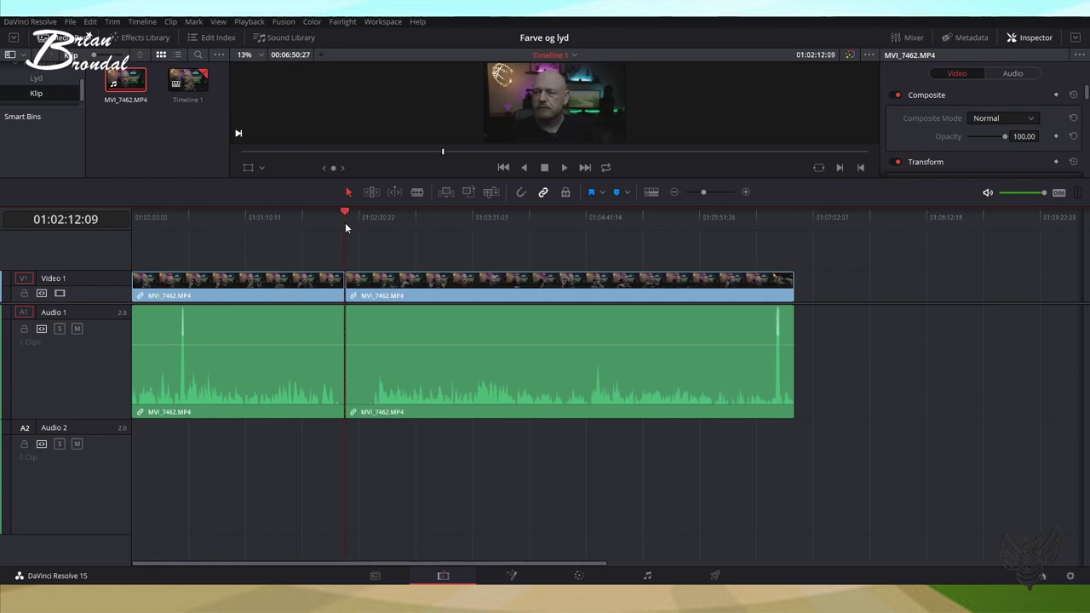
pyautogui.press('l')
pyautogui.press('l')
pyautogui.press('l')
pyautogui.press('k')
pyautogui.hotkey('shift', 'Right')
pyautogui.hotkey('shift', 'Right')
pyautogui.hotkey('shift', 'Right')
pyautogui.hotkey('shift', 'Right')
pyautogui.hotkey('shift', 'Right')
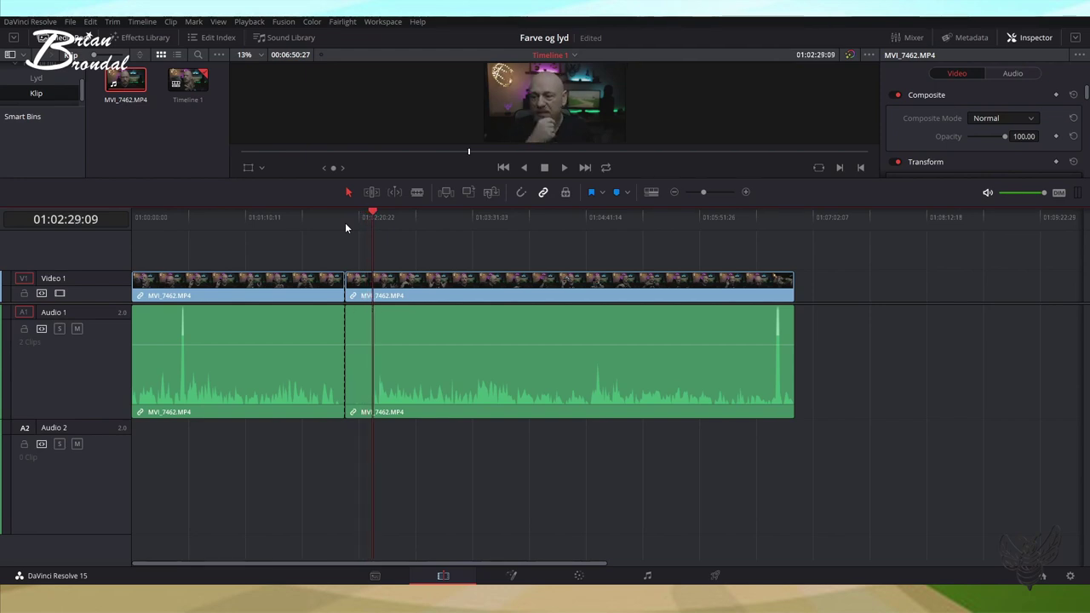
pyautogui.hotkey('ctrl', 'b')
pyautogui.press('Left')
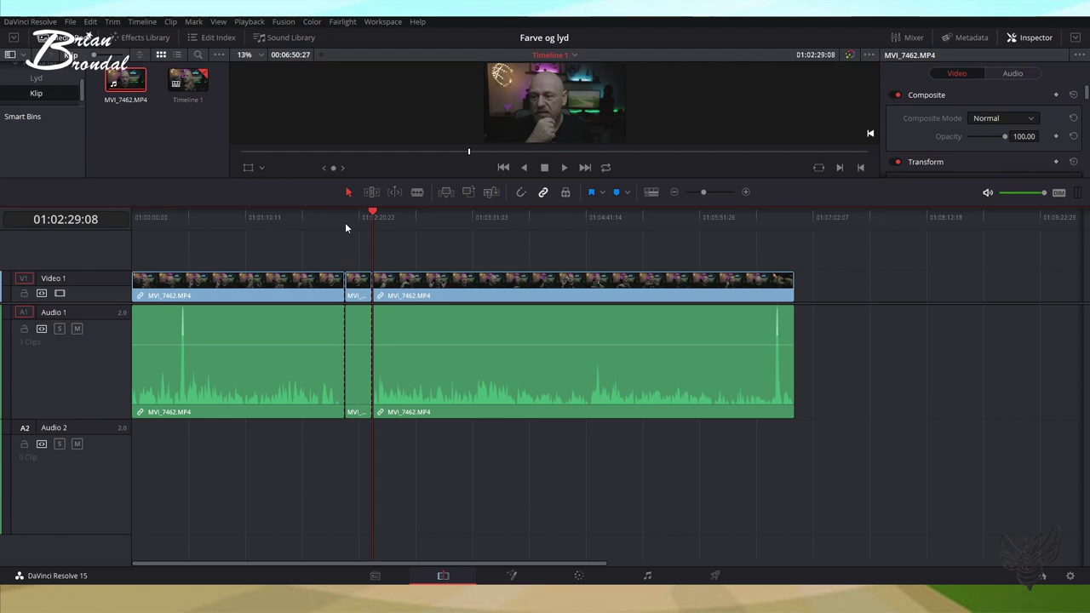
pyautogui.hotkey('shift', 'v')
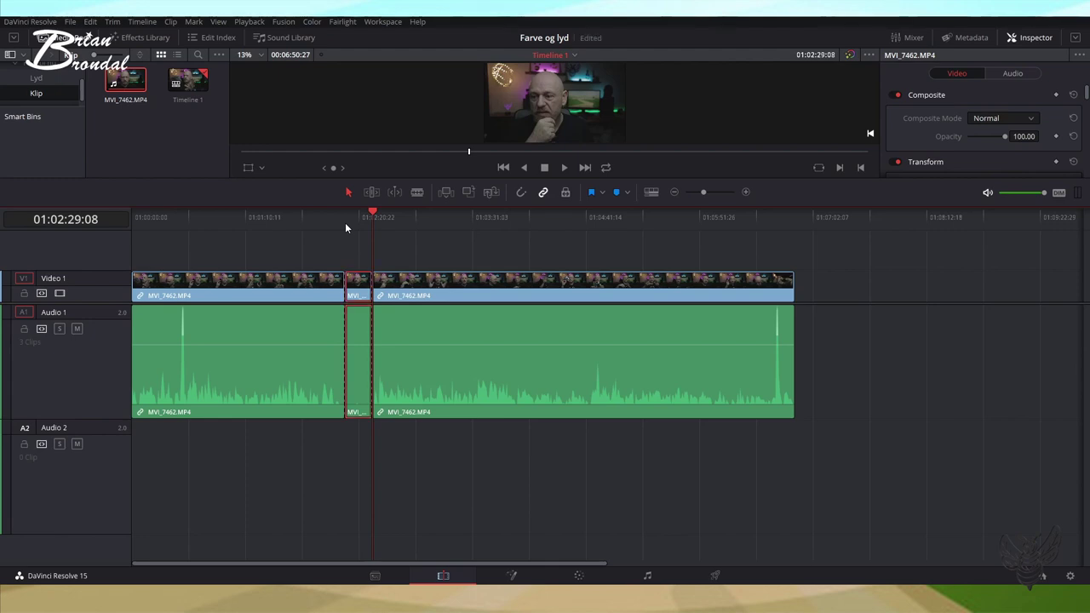
pyautogui.press('BackSpace')
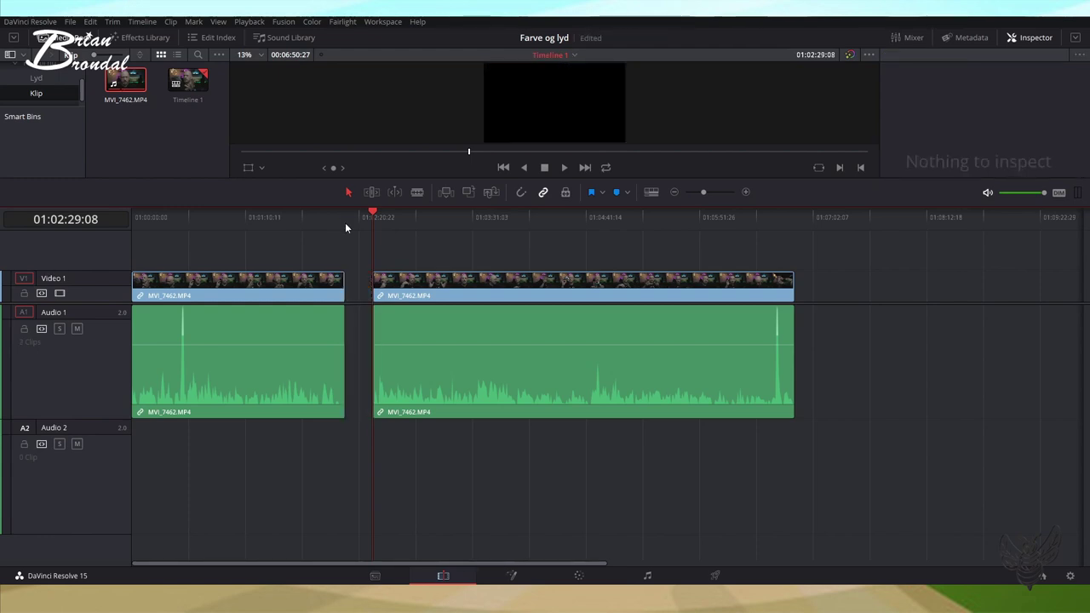
pyautogui.hotkey('ctrl', 'z')
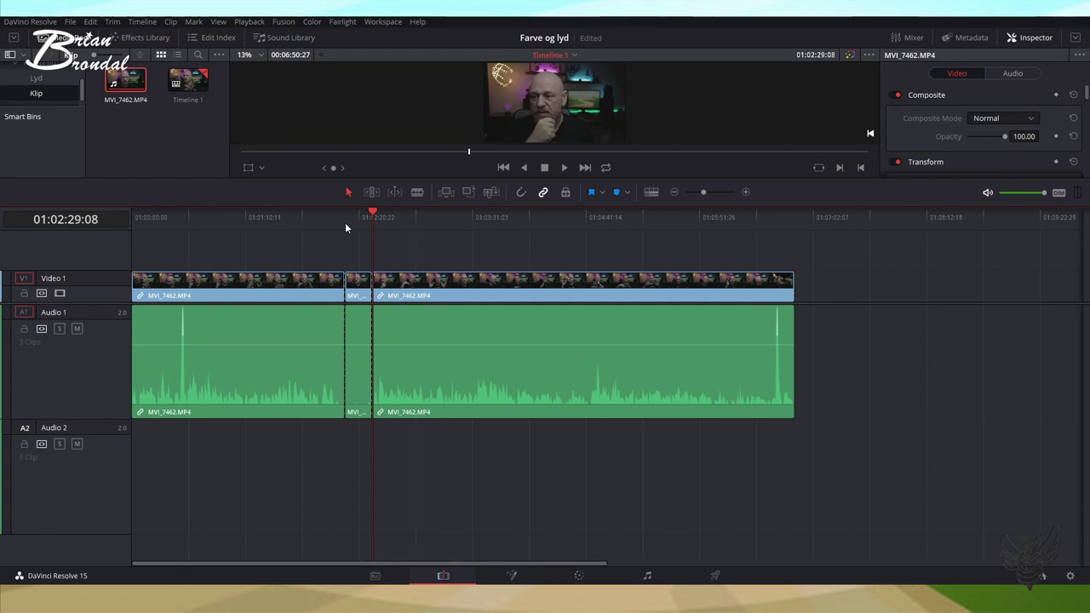
pyautogui.hotkey('shift', 'v')
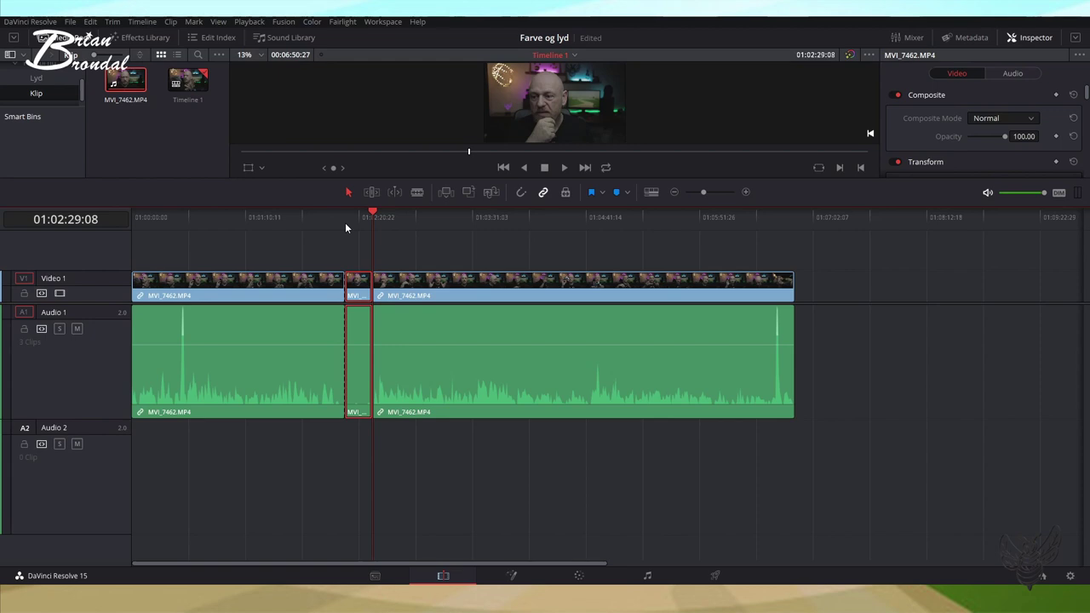
pyautogui.press('Delete')
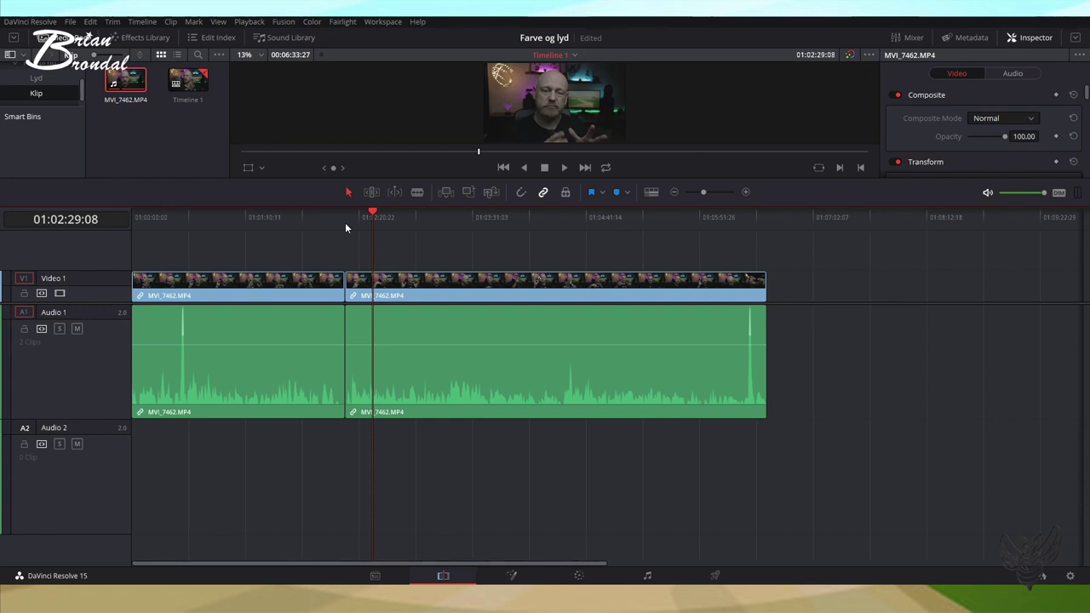
# Undo the middle-section removal, the remaining cuts and the opening trim.
pyautogui.hotkey('ctrl', 'z')
pyautogui.hotkey('ctrl', 'z')
pyautogui.hotkey('ctrl', 'z')
pyautogui.press('Home')
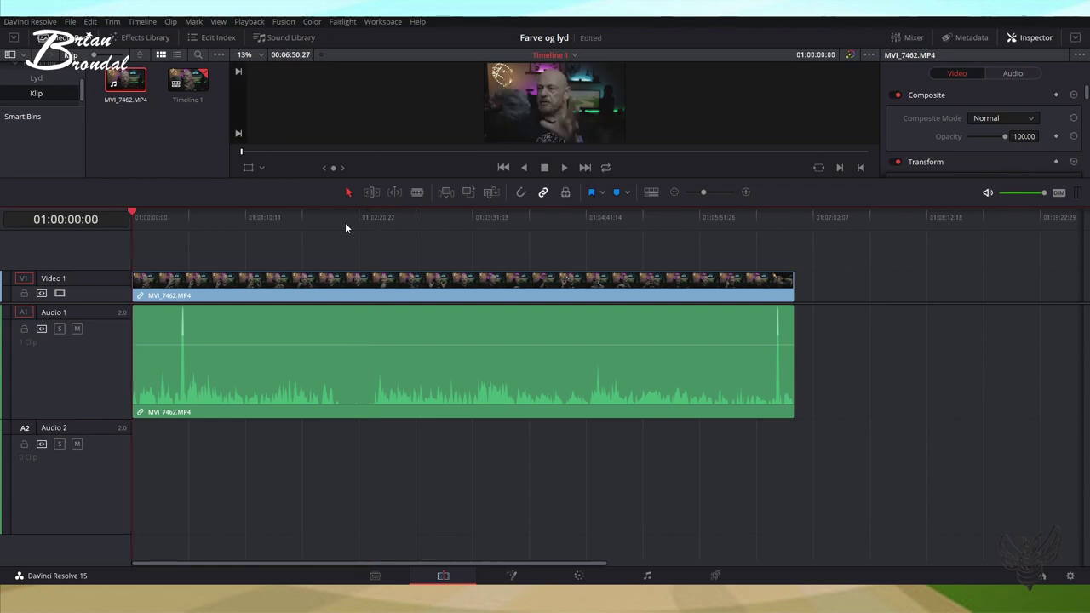
pyautogui.hotkey('ctrl', 'z')
pyautogui.hotkey('ctrl', 'z')
pyautogui.hotkey('ctrl', 'z')
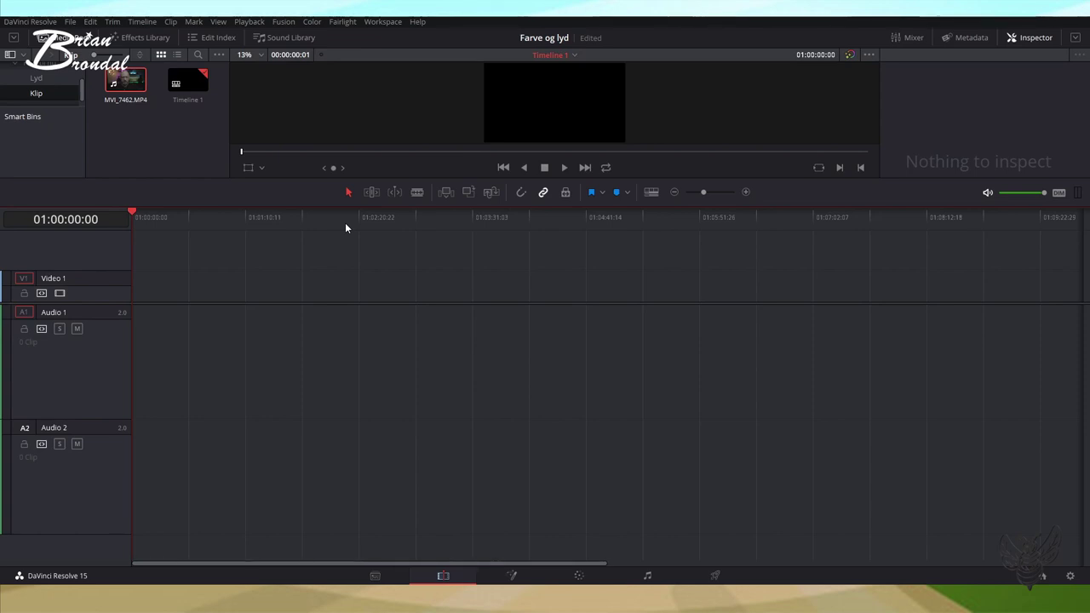
pyautogui.hotkey('ctrl', 'shift', 'z')
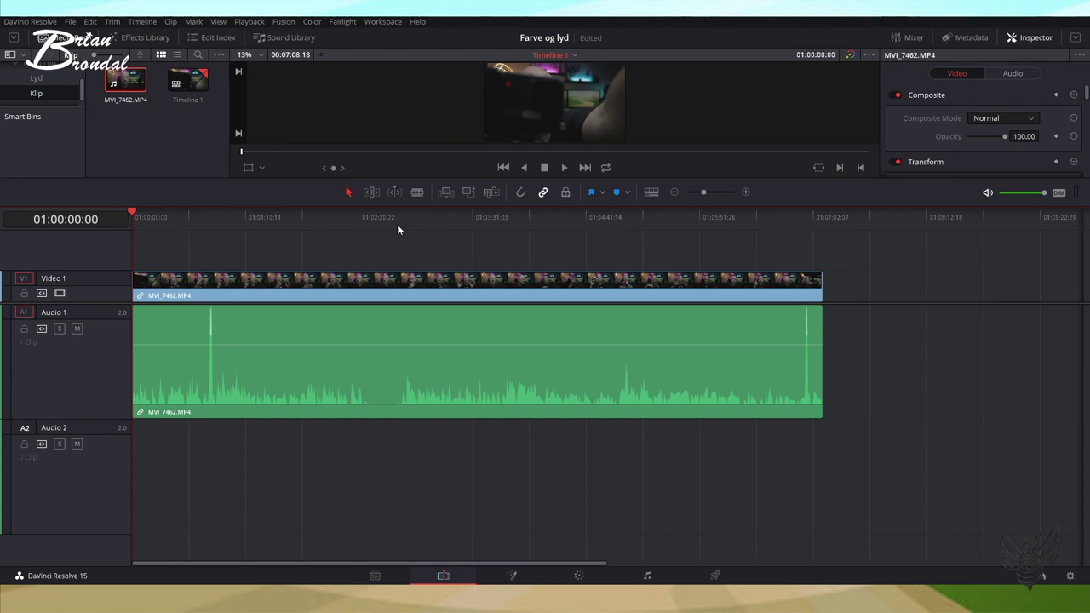
pyautogui.press('space')
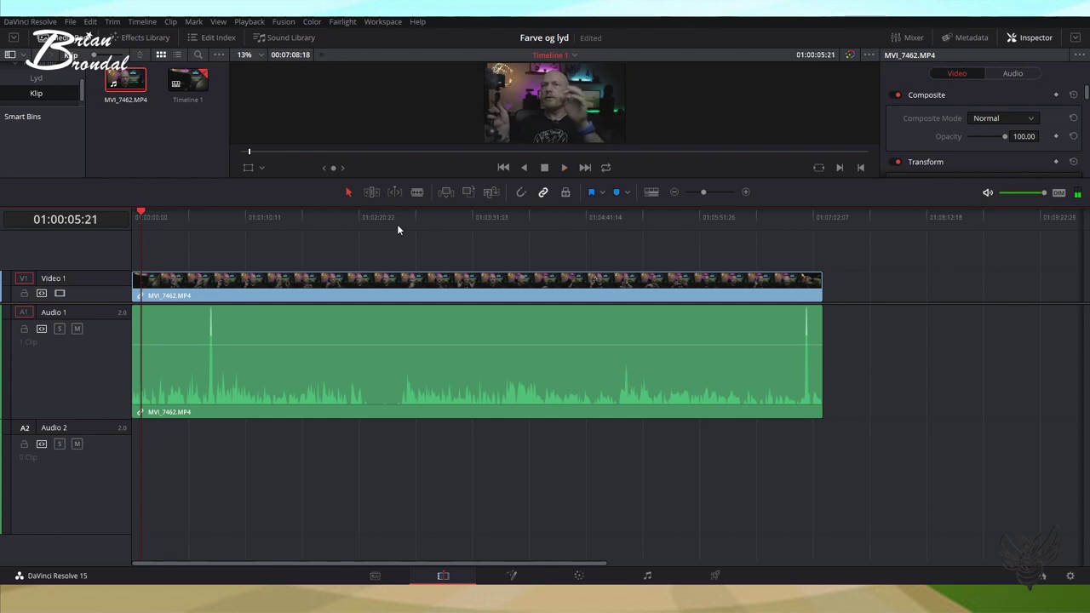
pyautogui.press('space')
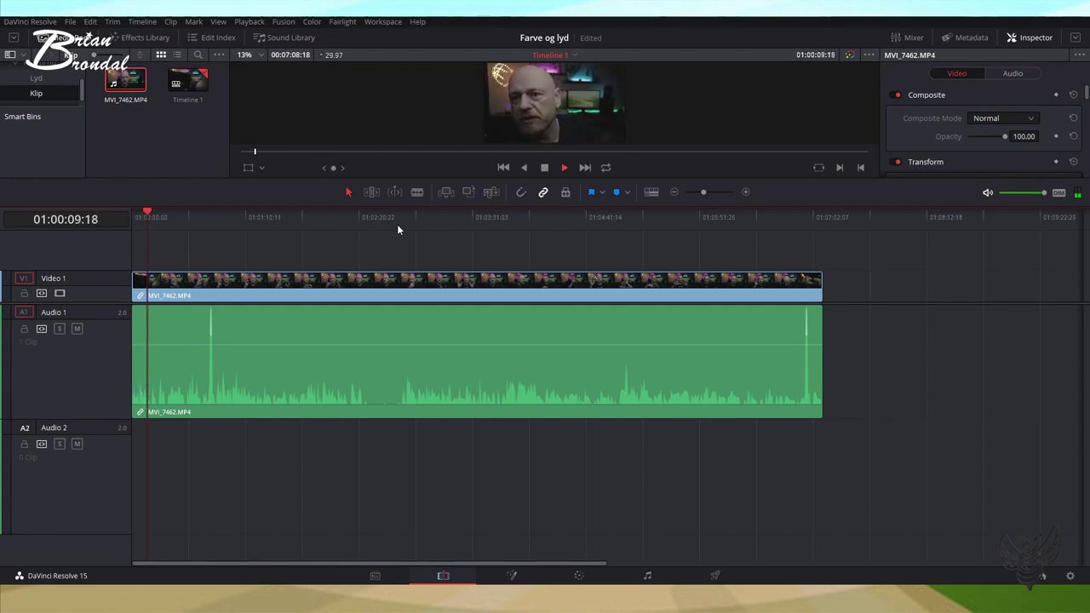
pyautogui.press('space')
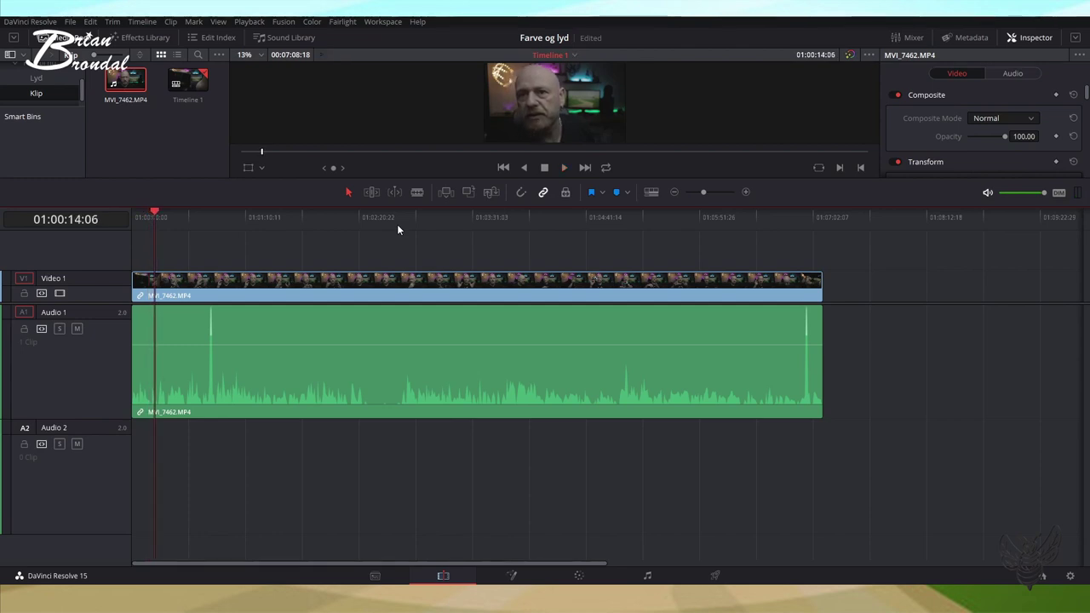
pyautogui.press('space')
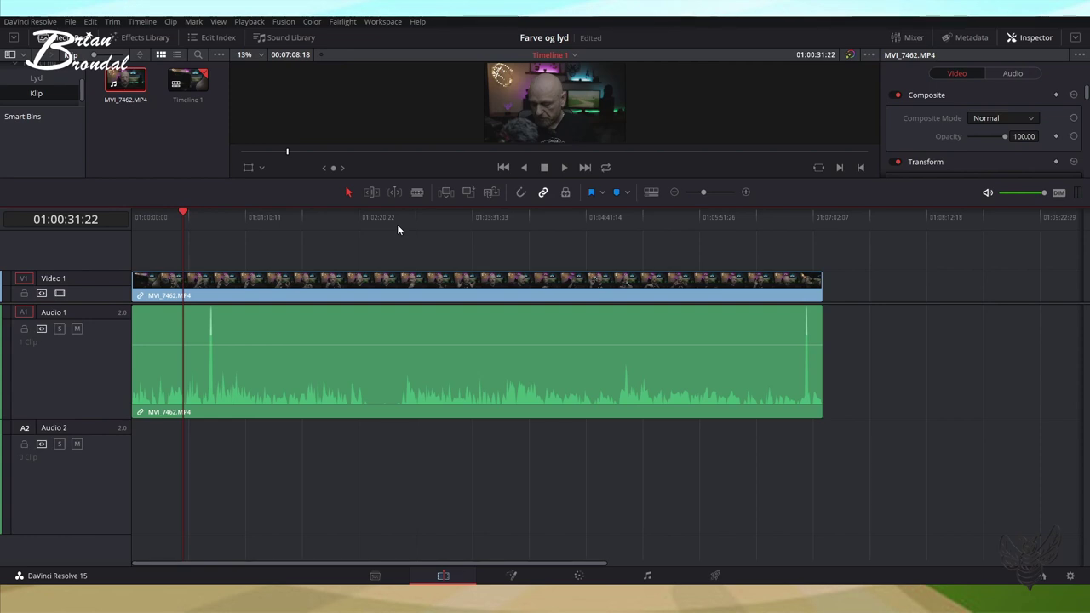
pyautogui.press('j')
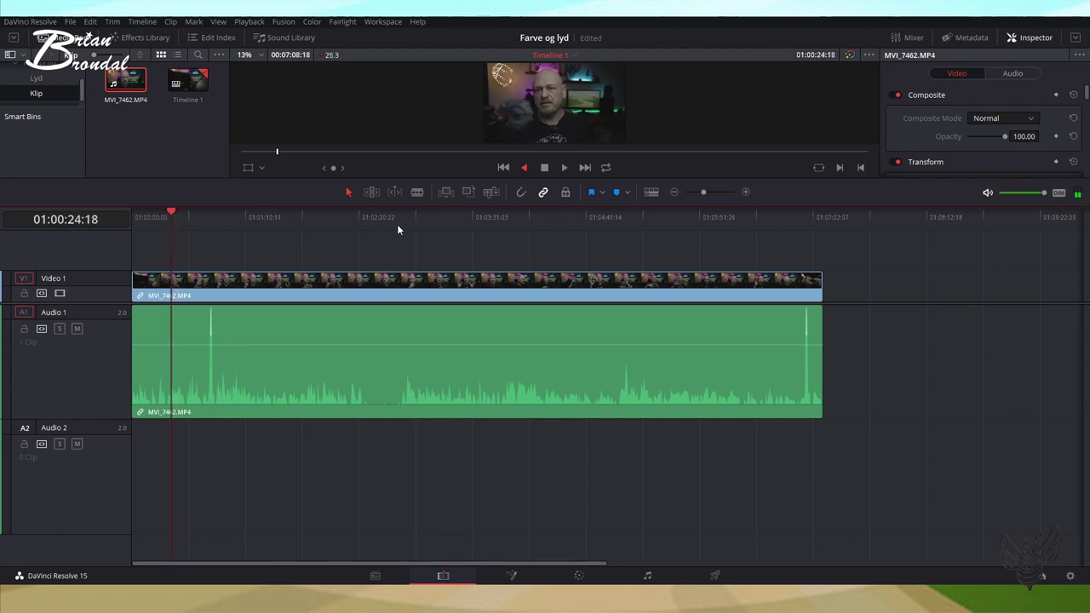
pyautogui.press('j')
pyautogui.press('j')
pyautogui.press('j')
pyautogui.press('k')
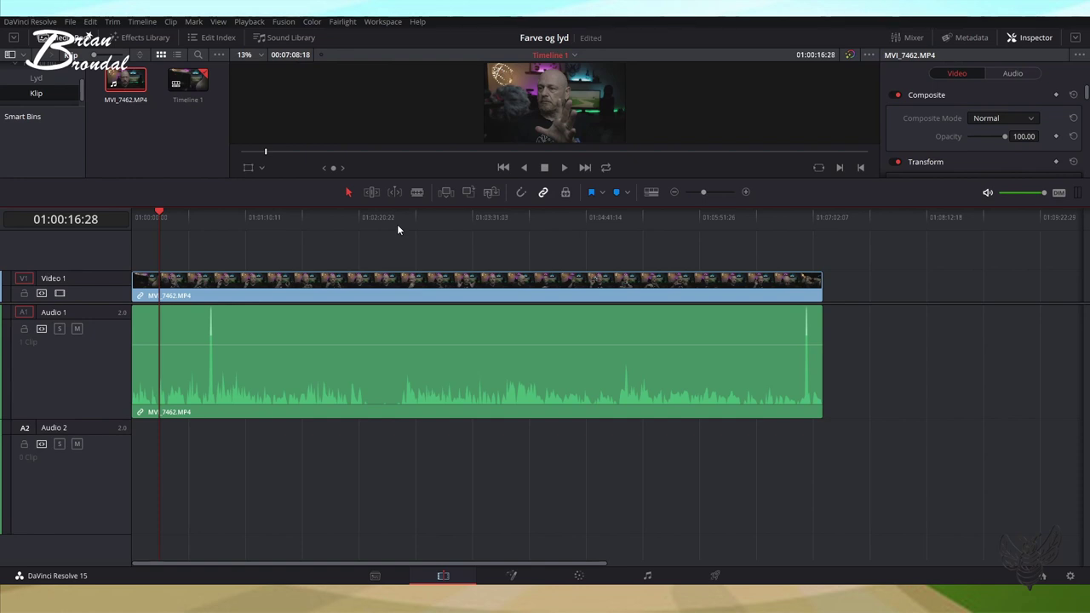
pyautogui.rightClick(420, 340)
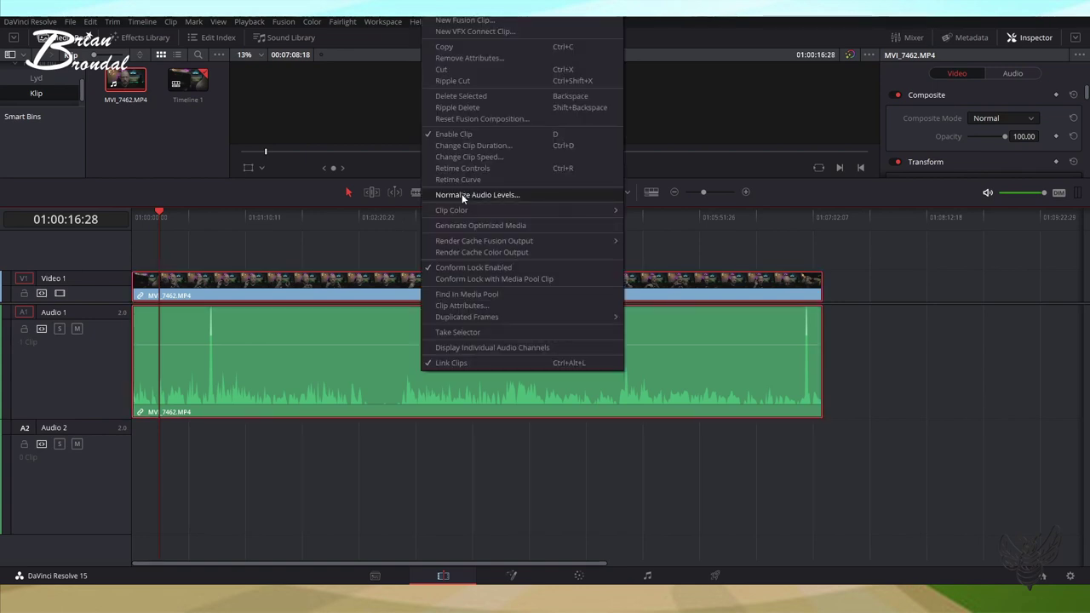
pyautogui.click(358, 249)
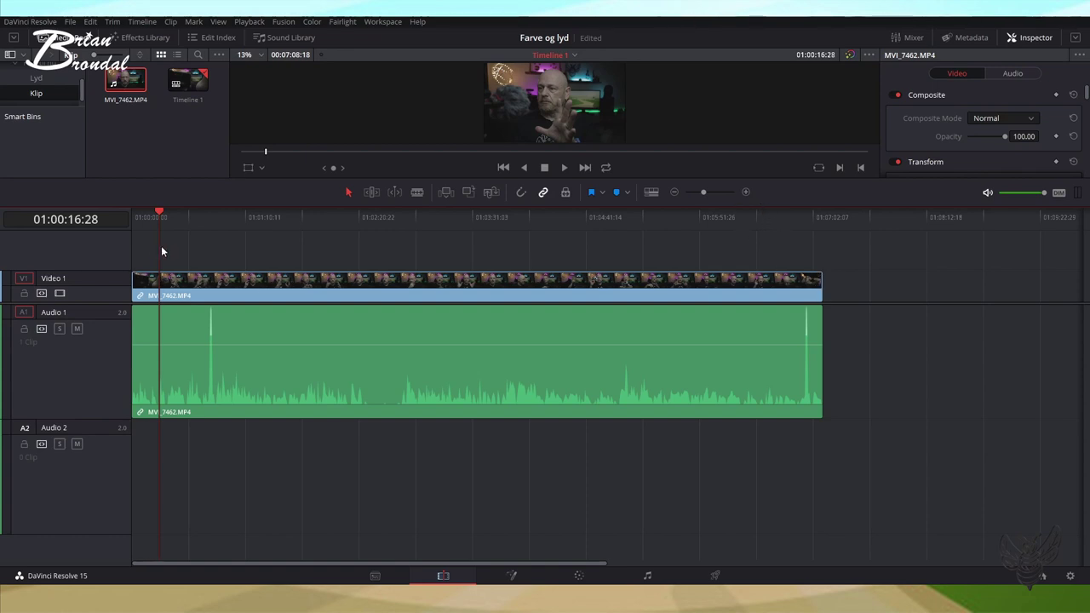
pyautogui.click(771, 222)
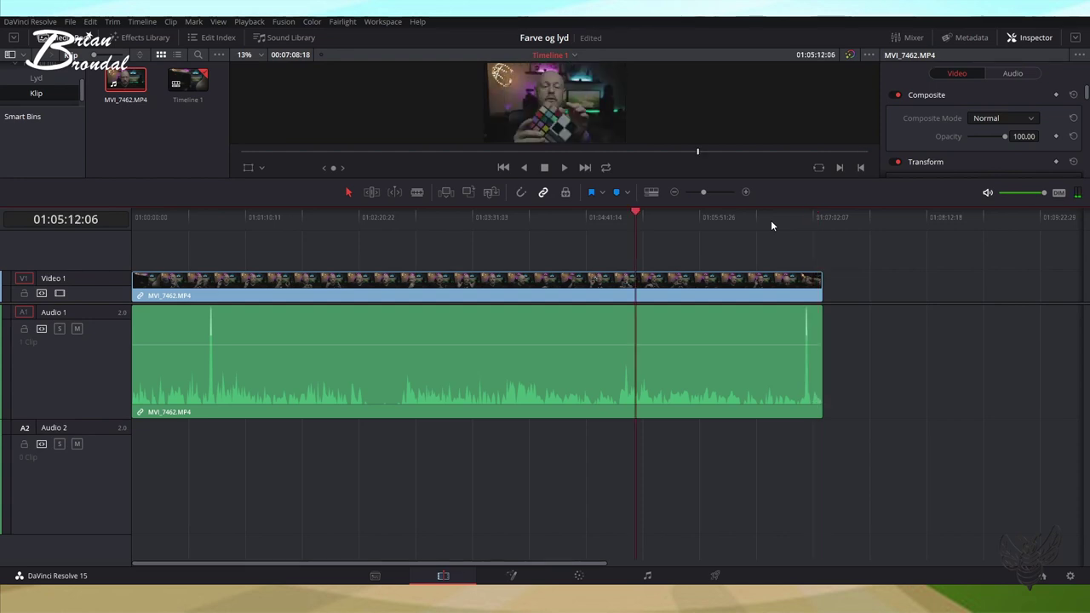
# Step to 01:05:07:06, where the colour chart is held up, and switch to the Color page.
pyautogui.press('j')
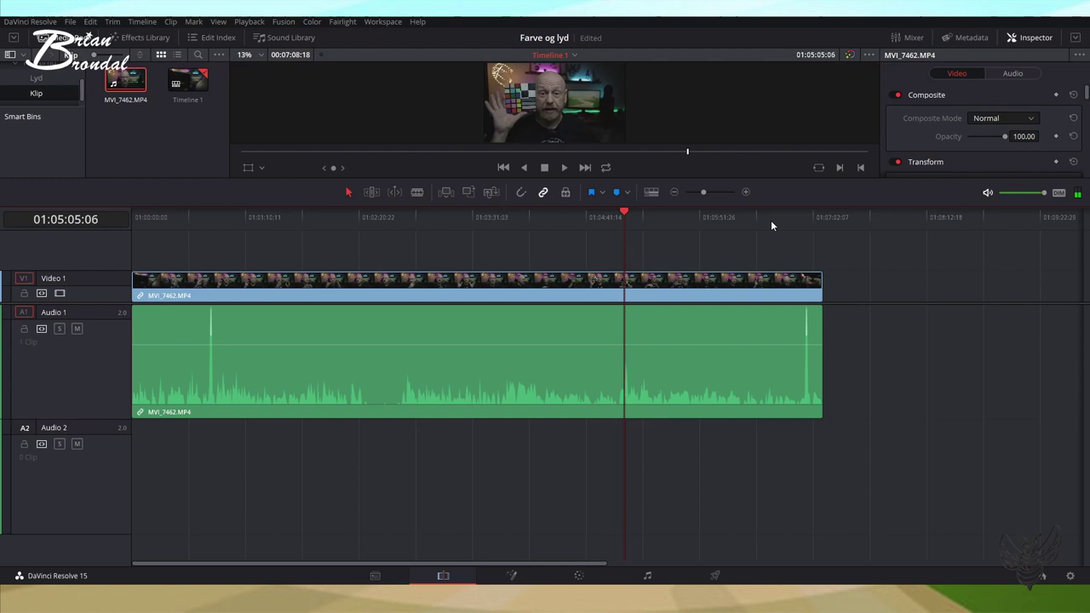
pyautogui.hotkey('shift', 'Right')
pyautogui.hotkey('shift', 'Right')
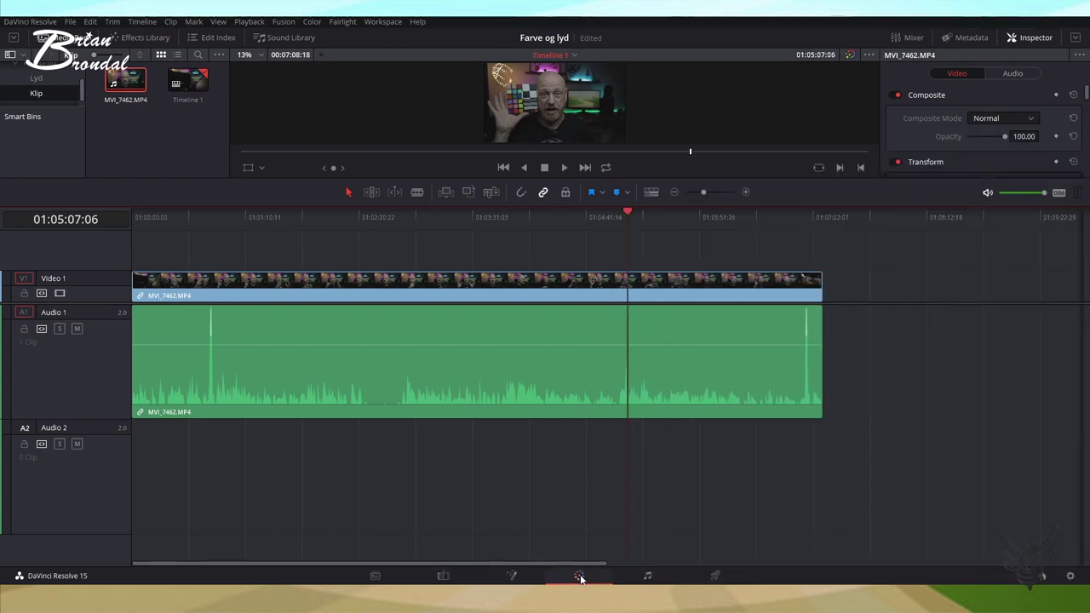
pyautogui.click(579, 577)
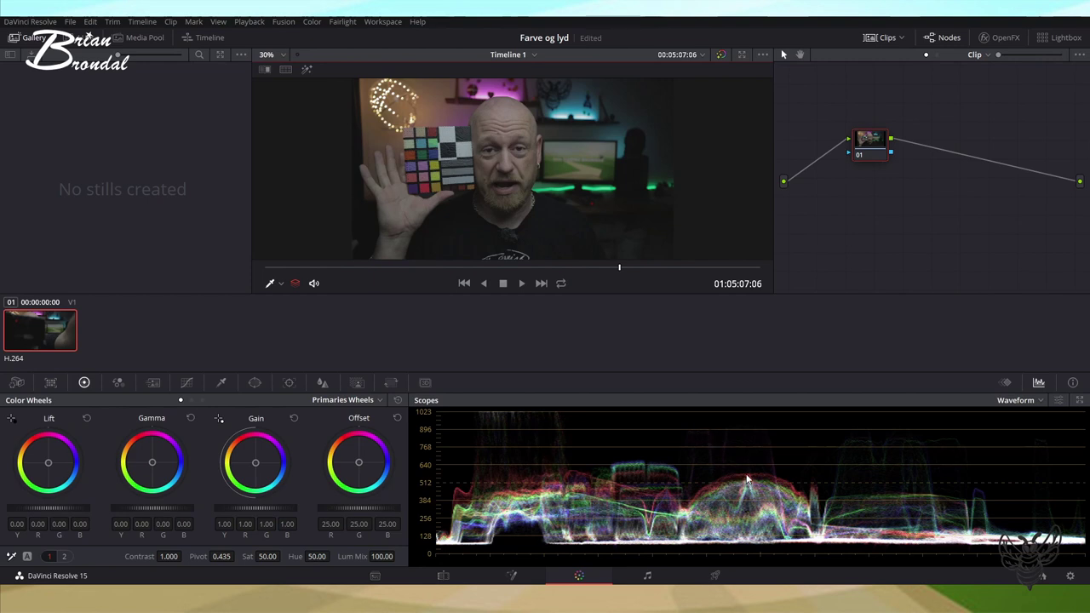
# Switch the primary corrector panel from Primaries Wheels to Primaries Bars.
pyautogui.click(192, 400)
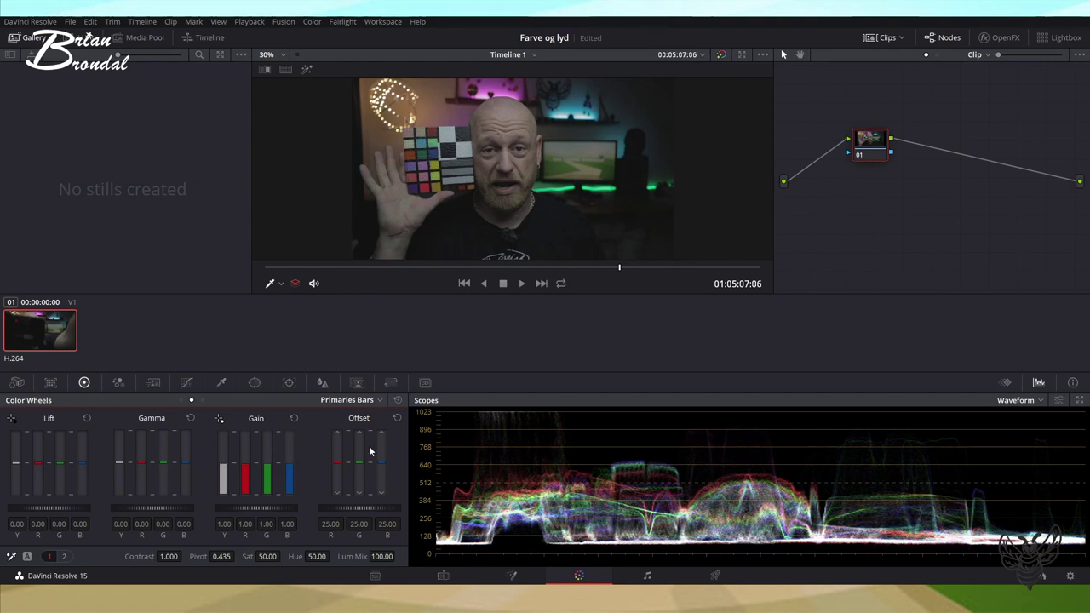
# Add corrector node 02 in series after node 01 and place it beside node 01.
pyautogui.moveTo(875, 150); pyautogui.dragTo(856, 154)
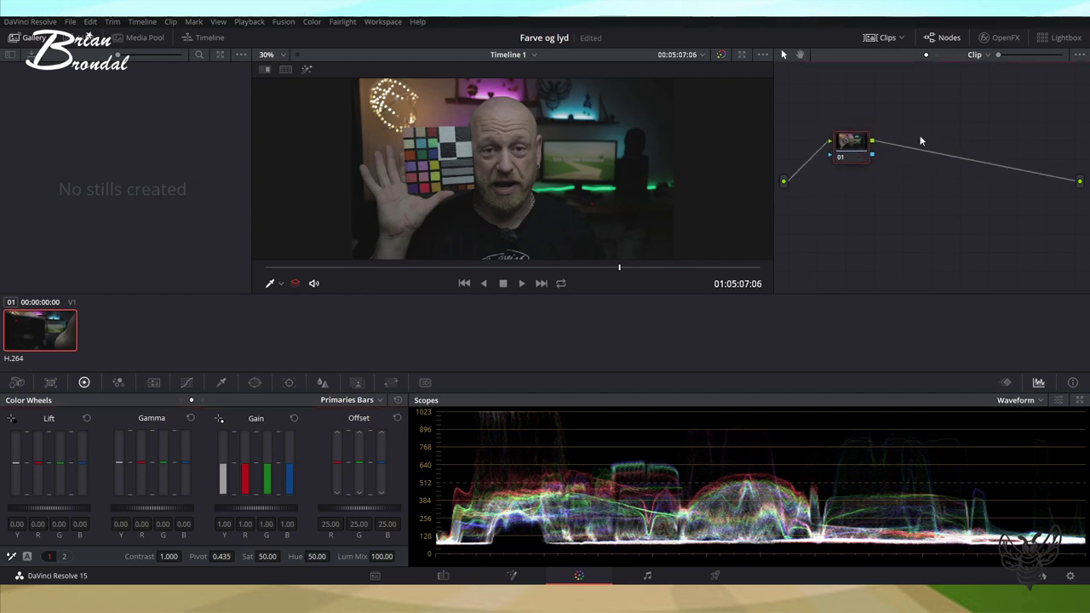
pyautogui.rightClick(906, 150)
pyautogui.click(894, 153)
pyautogui.rightClick(896, 153)
pyautogui.moveTo(940, 169)
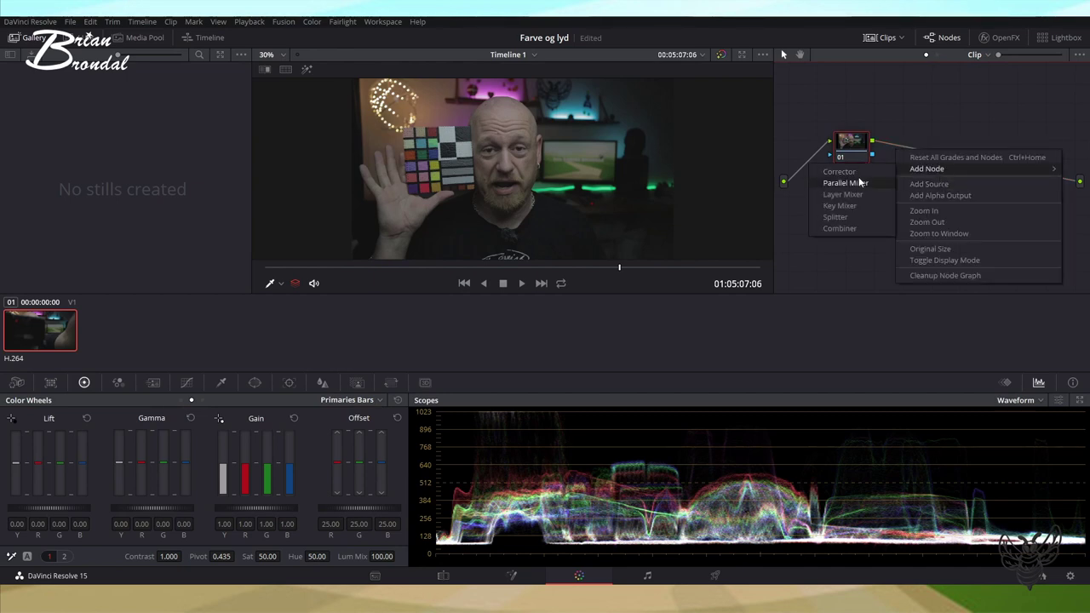
pyautogui.click(858, 173)
pyautogui.moveTo(901, 159); pyautogui.dragTo(920, 156)
# Add corrector node 03 after node 02 and line up nodes 01, 02 and 03 in a row.
pyautogui.rightClick(967, 178)
pyautogui.moveTo(974, 196)
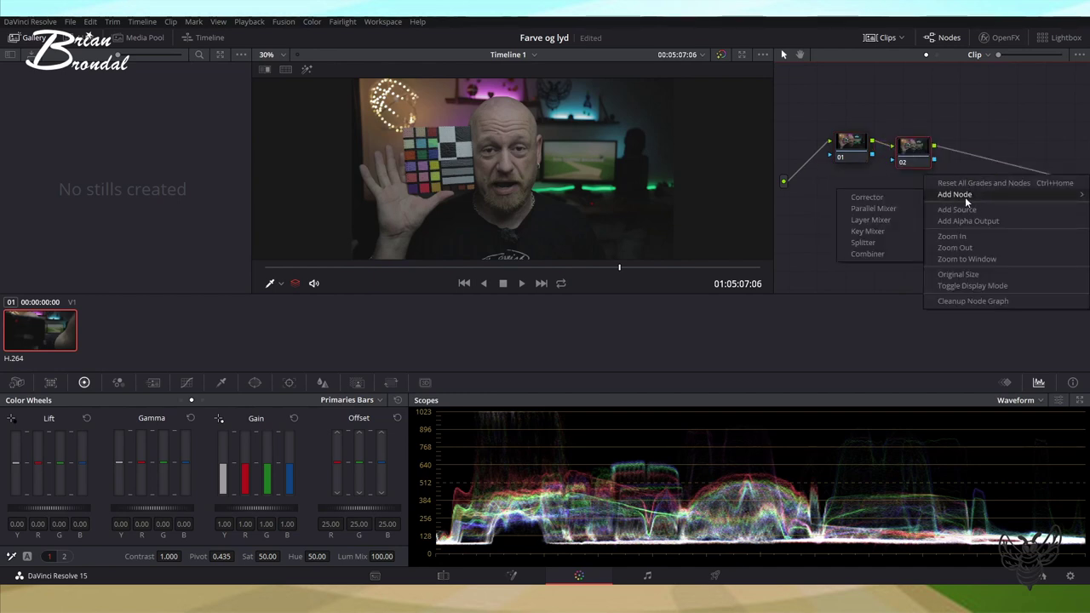
pyautogui.click(901, 198)
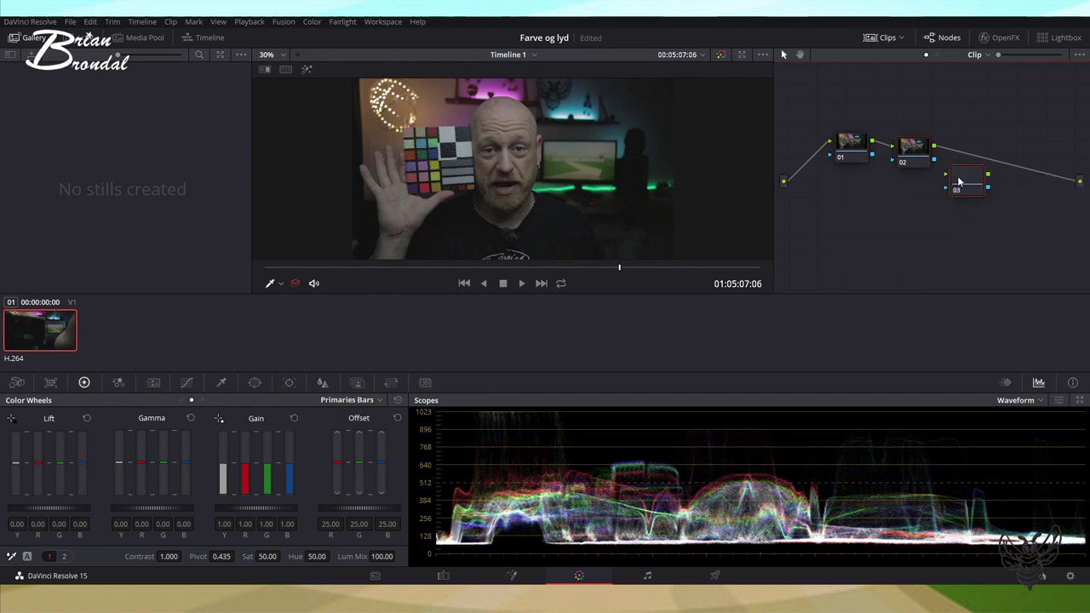
pyautogui.moveTo(958, 181); pyautogui.dragTo(973, 146)
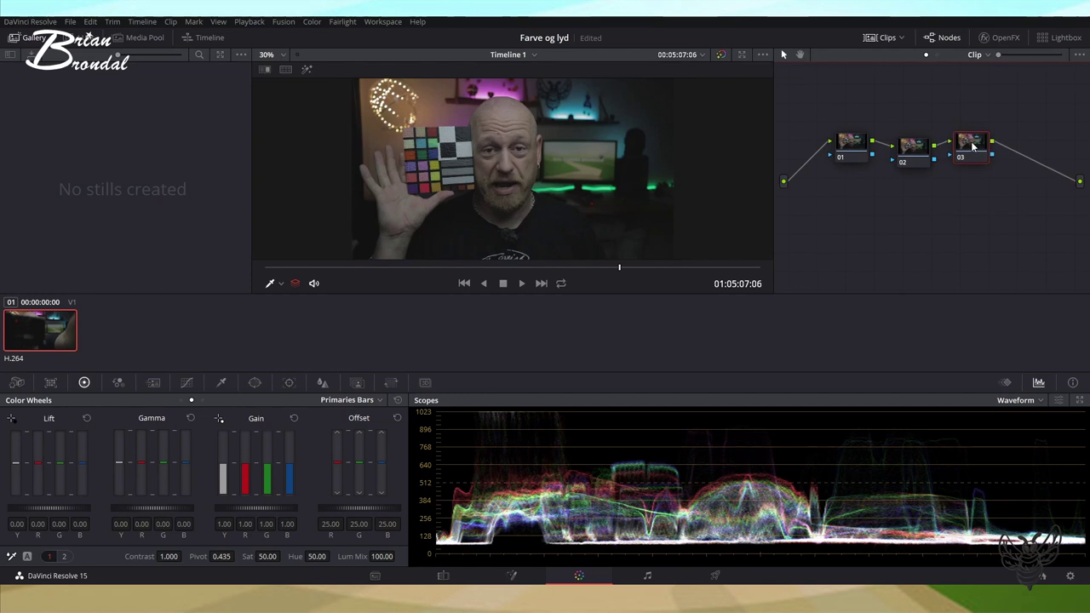
pyautogui.moveTo(915, 147); pyautogui.dragTo(914, 143)
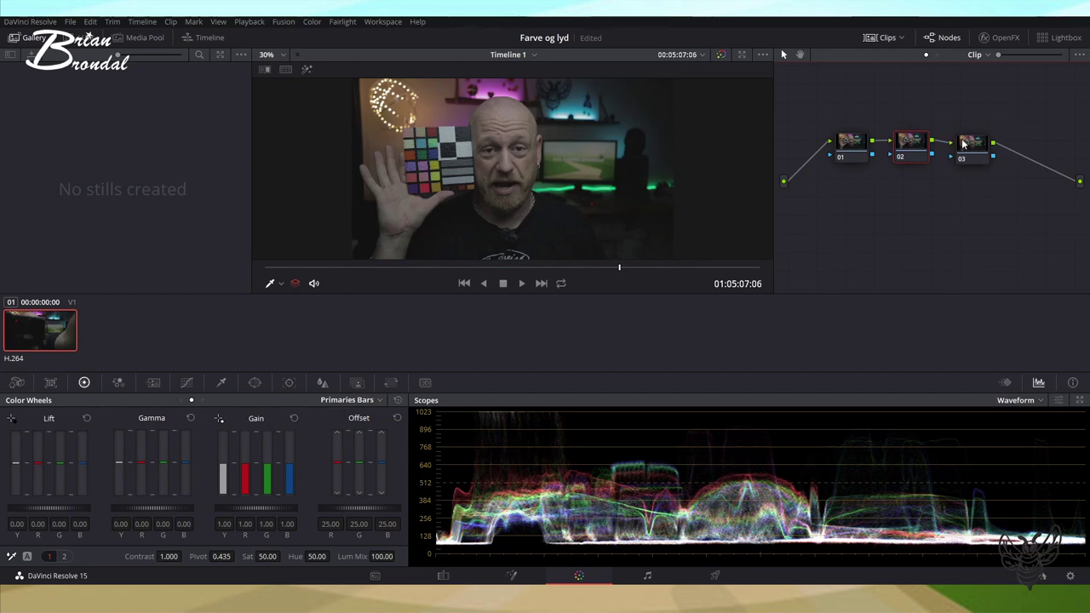
pyautogui.moveTo(963, 144); pyautogui.dragTo(963, 140)
pyautogui.click(854, 150)
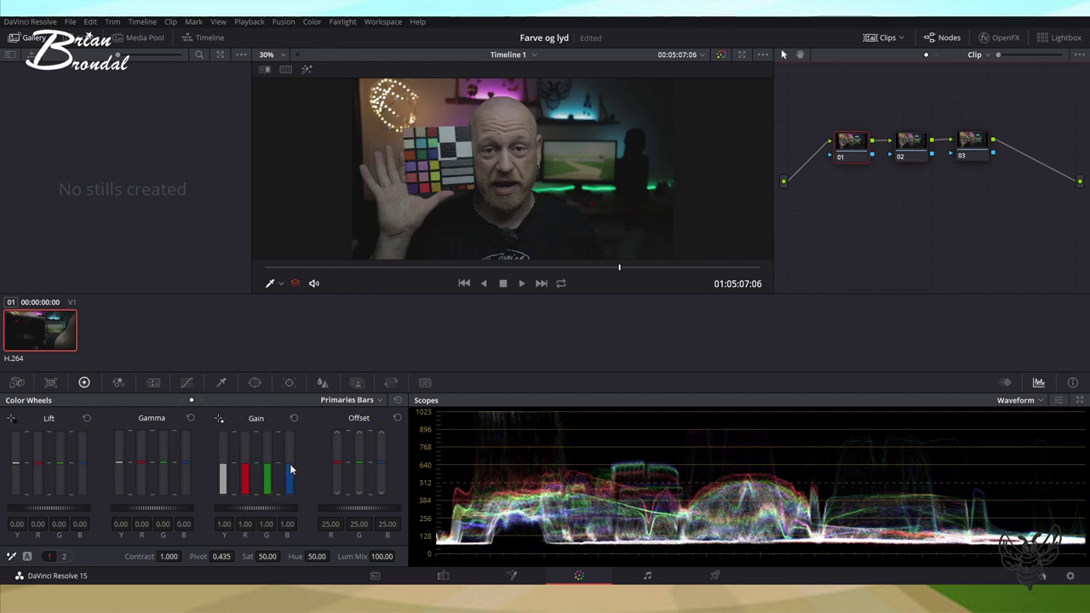
# Adjust node 01's Gain bars to R 1.01, G 1.12 and B 1.14, removing the magenta cast.
pyautogui.moveTo(289, 477); pyautogui.dragTo(289, 468)
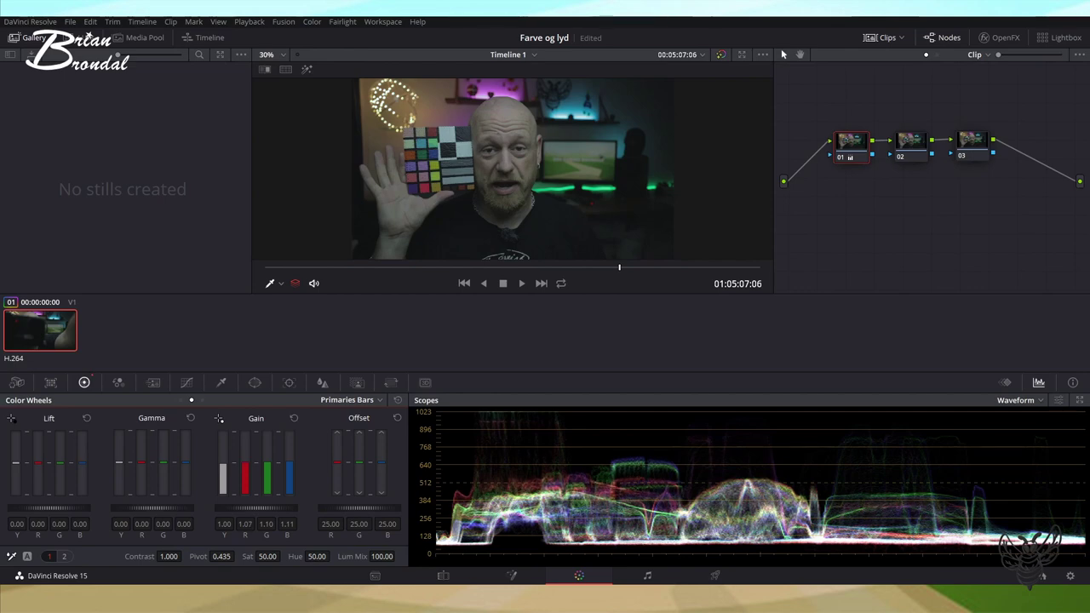
pyautogui.moveTo(245, 464); pyautogui.dragTo(244, 443)
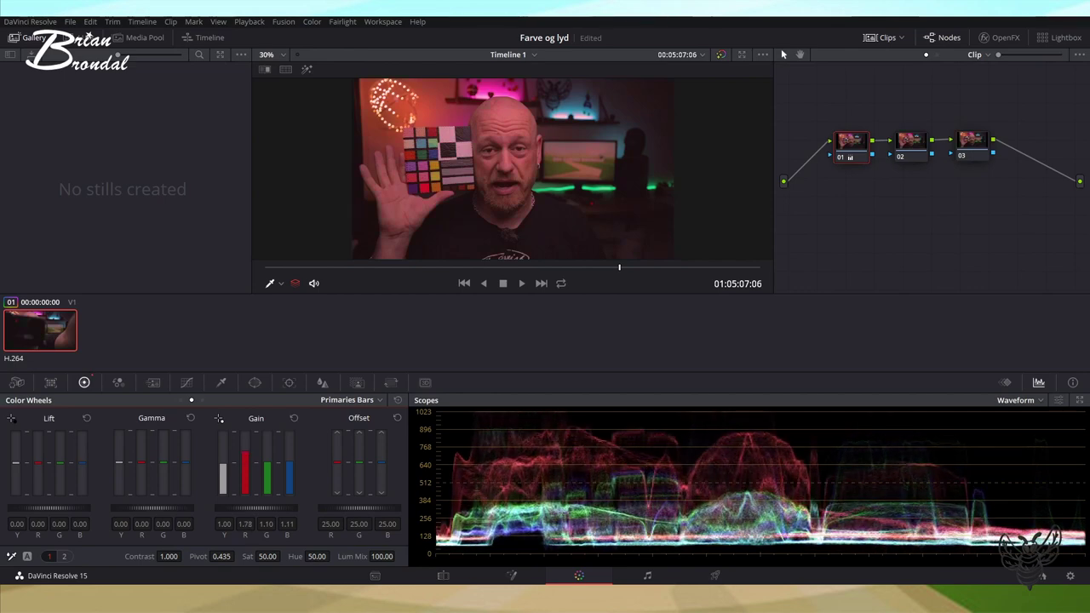
pyautogui.moveTo(245, 443); pyautogui.dragTo(245, 464)
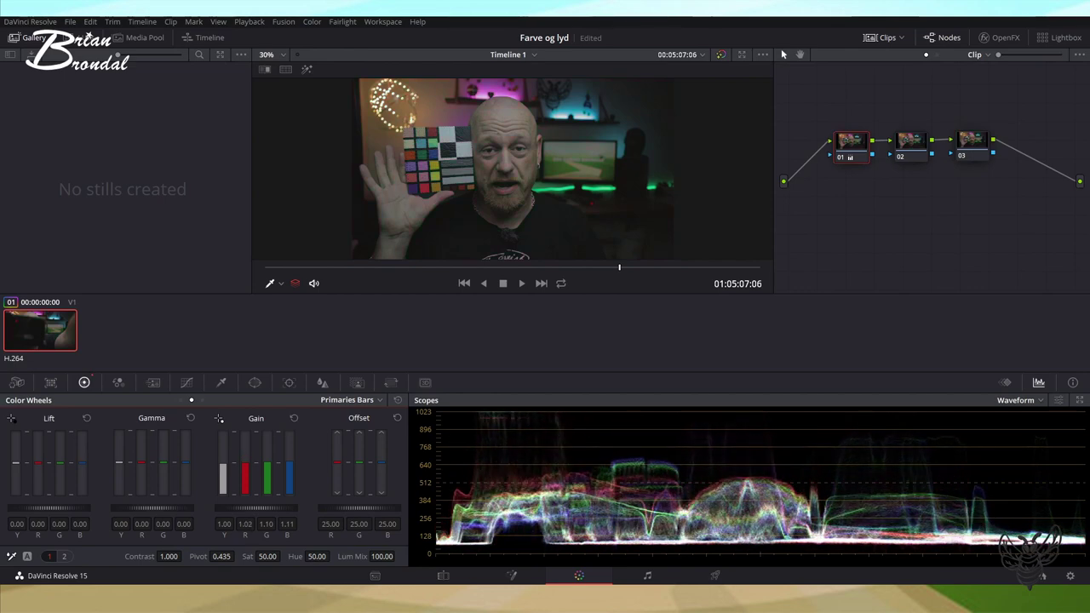
pyautogui.moveTo(244, 464); pyautogui.dragTo(245, 463)
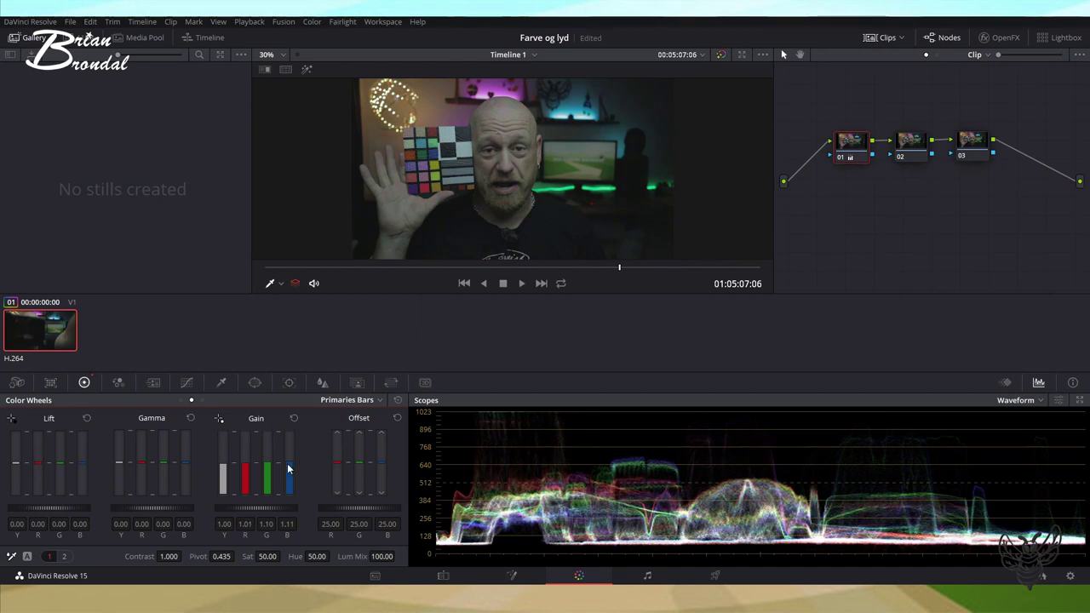
pyautogui.moveTo(288, 468)
pyautogui.mouseDown()
pyautogui.moveTo(288, 432)
pyautogui.moveTo(287, 471)
pyautogui.mouseUp()
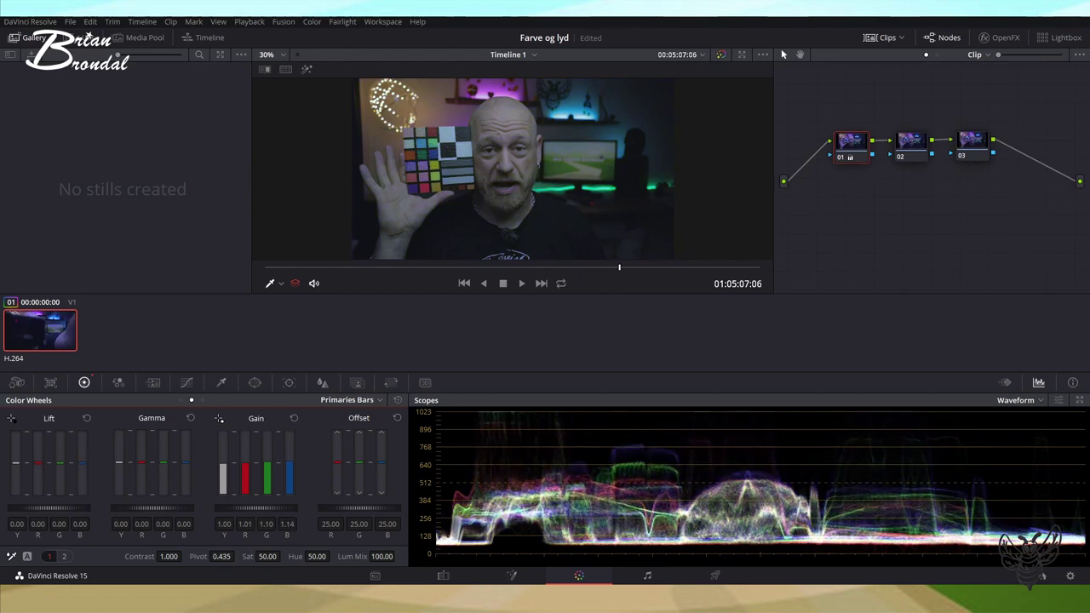
pyautogui.moveTo(287, 471); pyautogui.dragTo(288, 466)
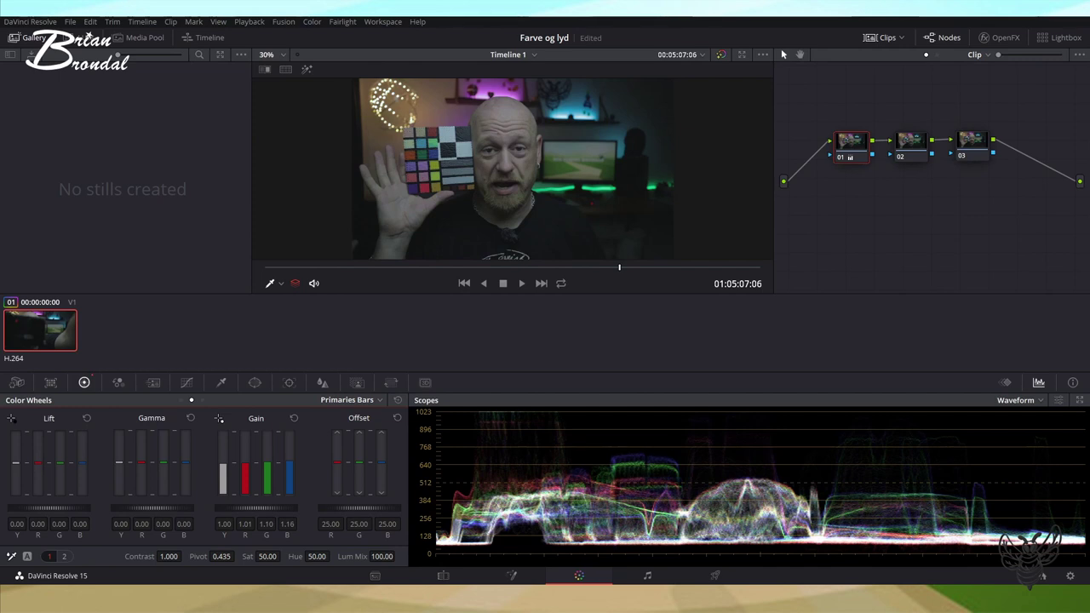
pyautogui.moveTo(288, 465); pyautogui.dragTo(288, 464)
pyautogui.moveTo(288, 462); pyautogui.dragTo(288, 464)
pyautogui.moveTo(270, 470)
pyautogui.mouseDown()
pyautogui.moveTo(268, 445)
pyautogui.moveTo(267, 490)
pyautogui.mouseUp()
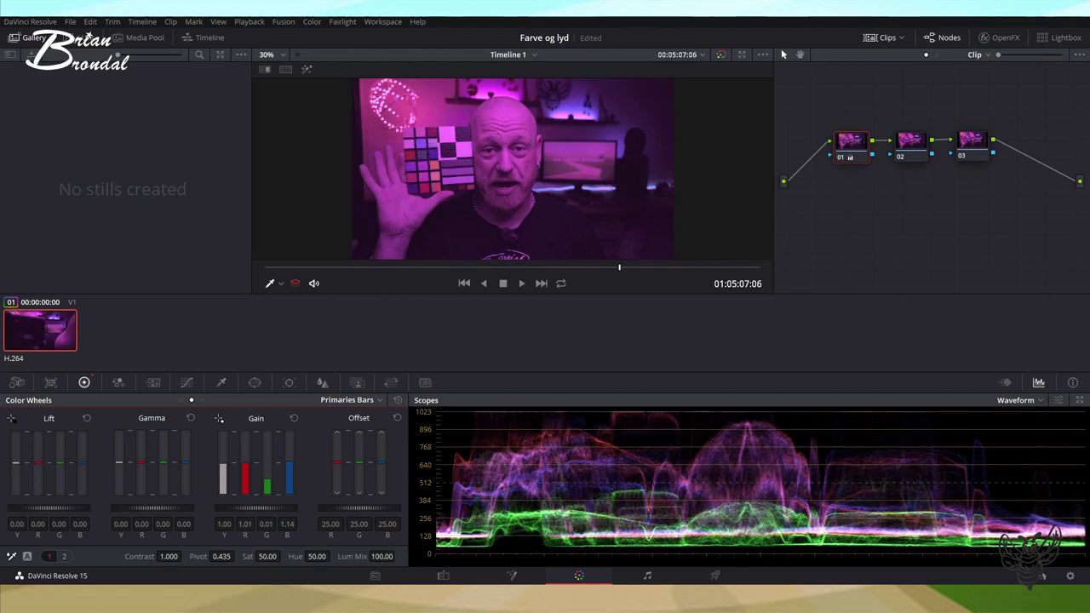
pyautogui.moveTo(267, 489); pyautogui.dragTo(267, 466)
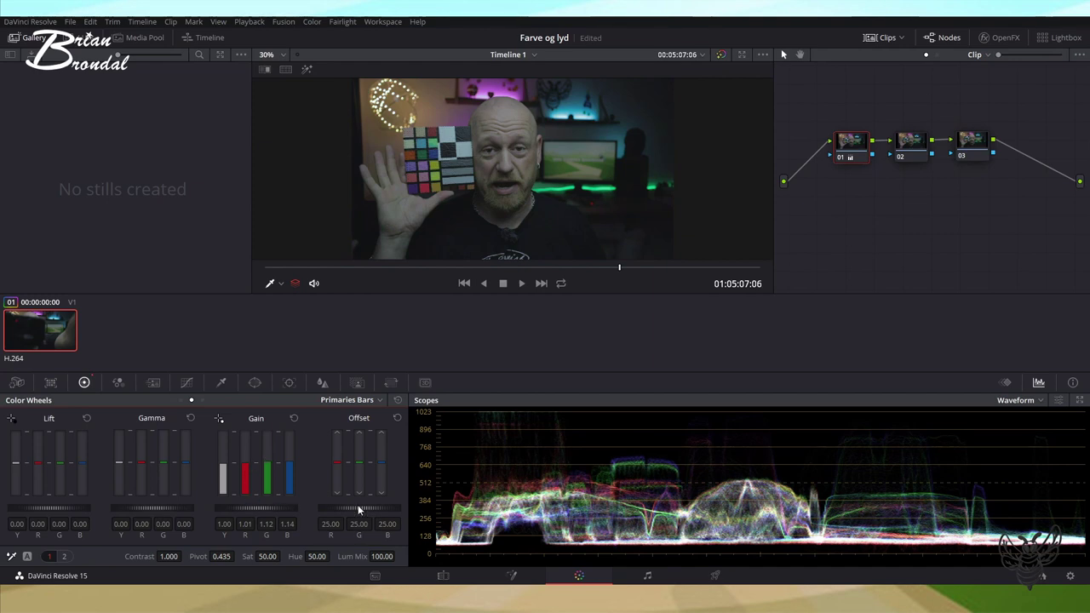
# Set node 01's master Offset wheel to 19.40.
pyautogui.moveTo(358, 509); pyautogui.dragTo(298, 509)
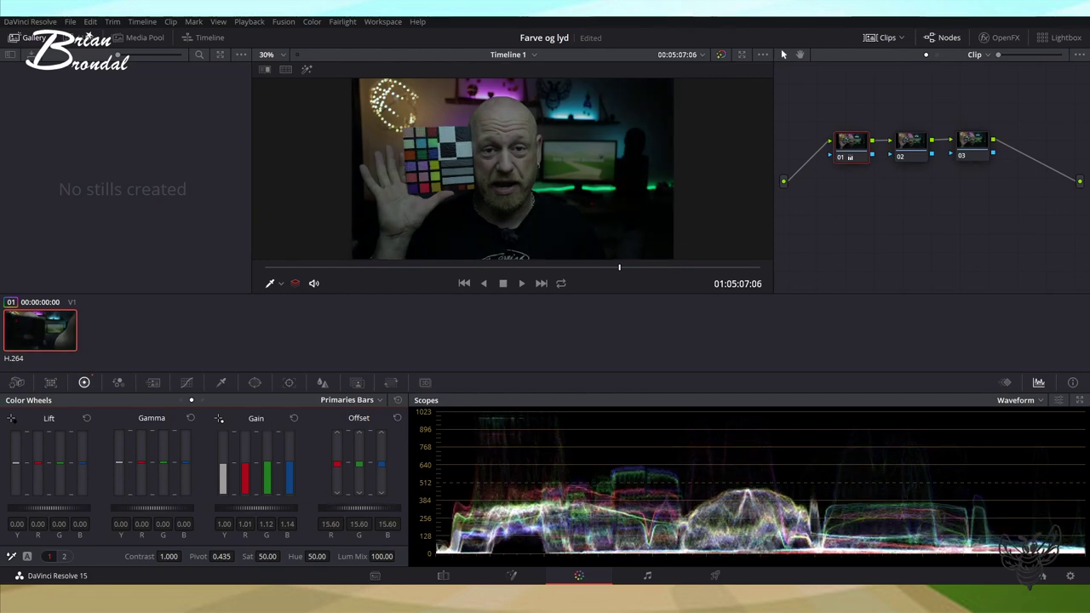
pyautogui.moveTo(358, 510); pyautogui.dragTo(596, 509)
pyautogui.moveTo(359, 509); pyautogui.dragTo(221, 510)
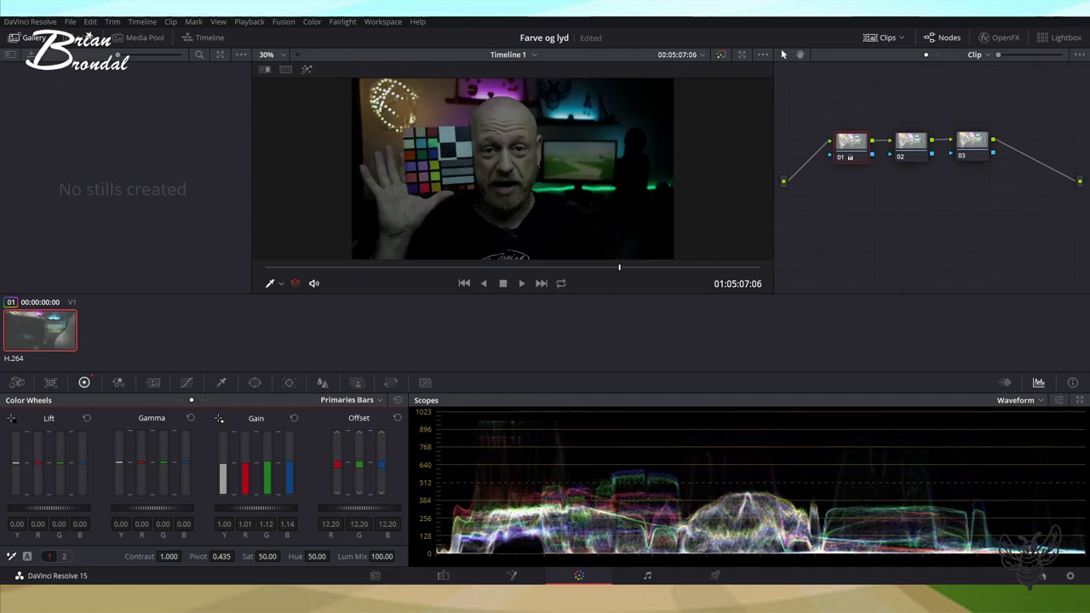
pyautogui.moveTo(358, 509)
pyautogui.mouseDown()
pyautogui.moveTo(396, 509)
pyautogui.moveTo(349, 509)
pyautogui.mouseUp()
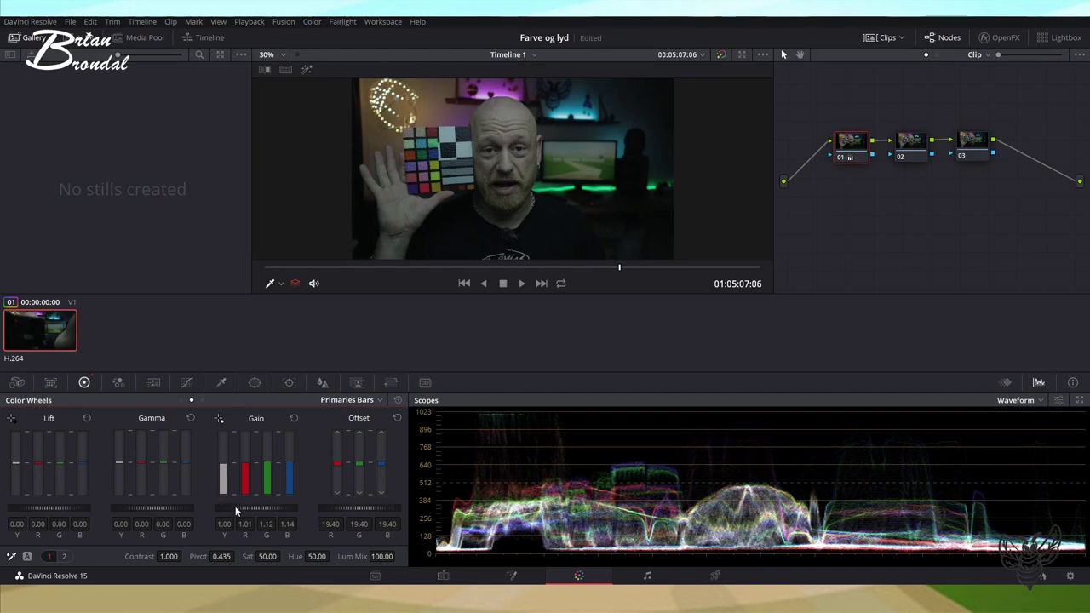
# Raise node 01's master Gain to about 1.50, then select node 02.
pyautogui.moveTo(256, 508); pyautogui.dragTo(317, 508)
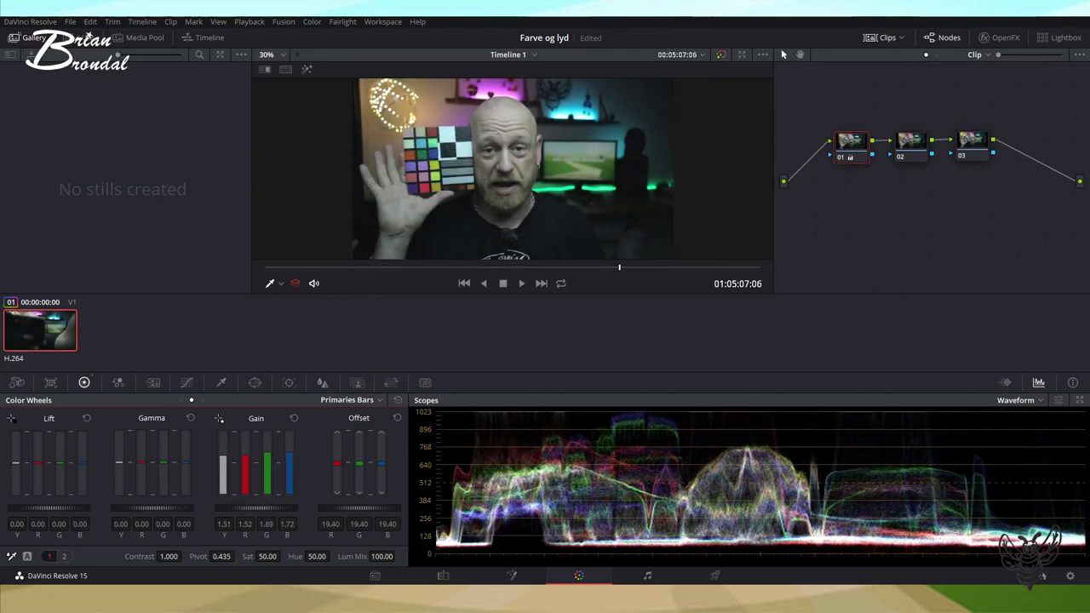
pyautogui.moveTo(255, 509); pyautogui.dragTo(253, 508)
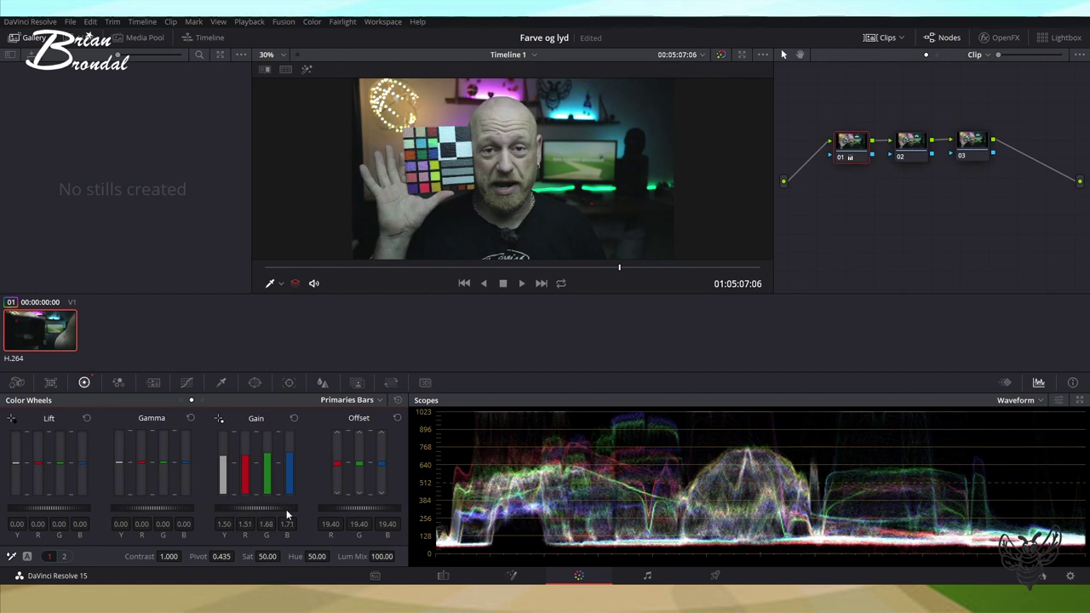
pyautogui.click(908, 155)
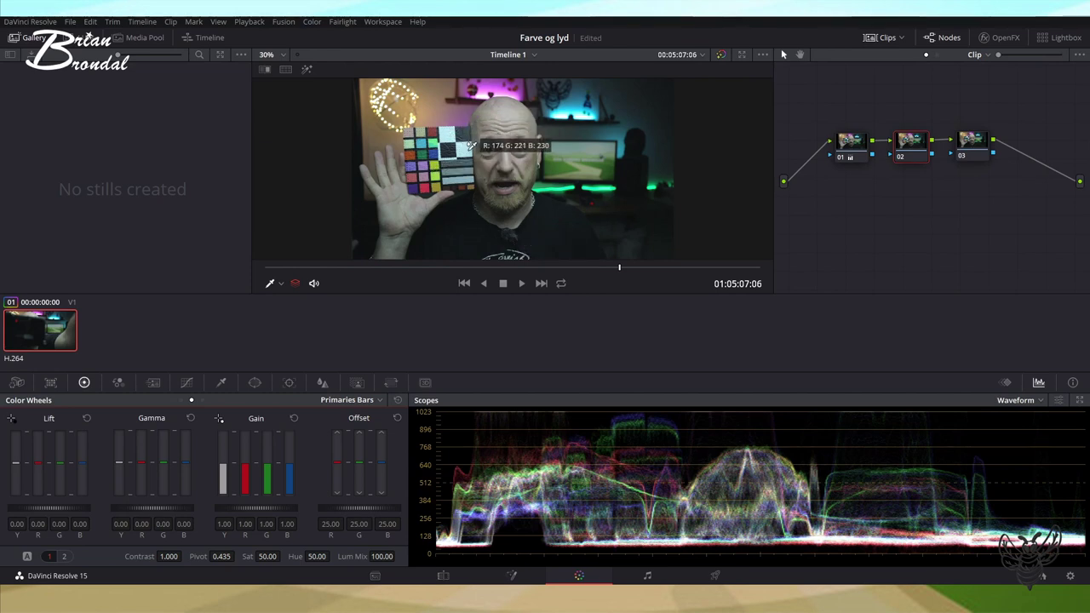
# On node 02, reset the primaries and white-balance the clip from the chart's white patch.
pyautogui.click(471, 146)
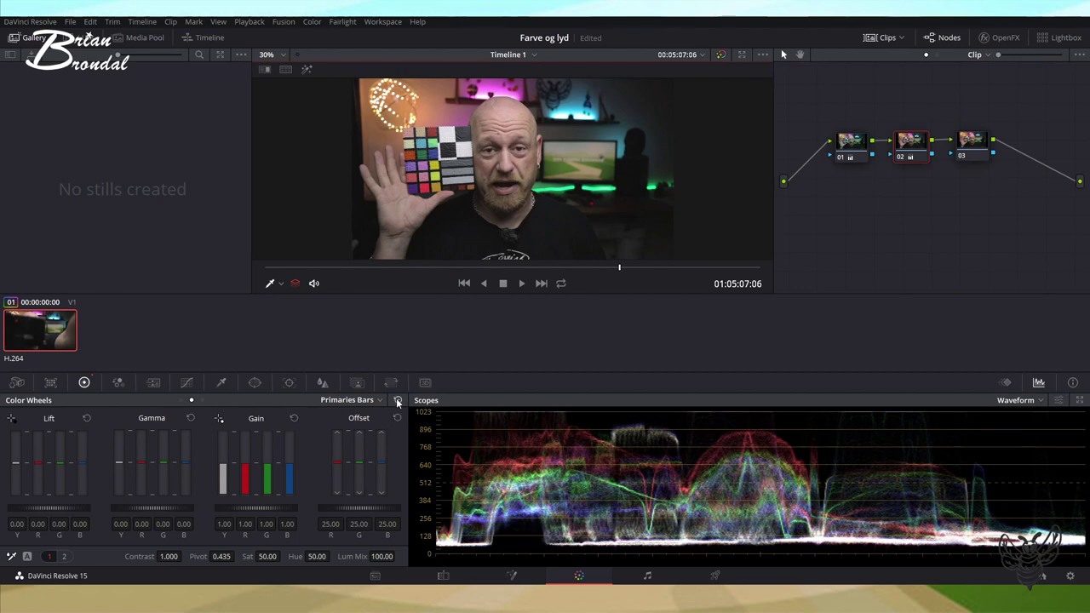
pyautogui.click(398, 401)
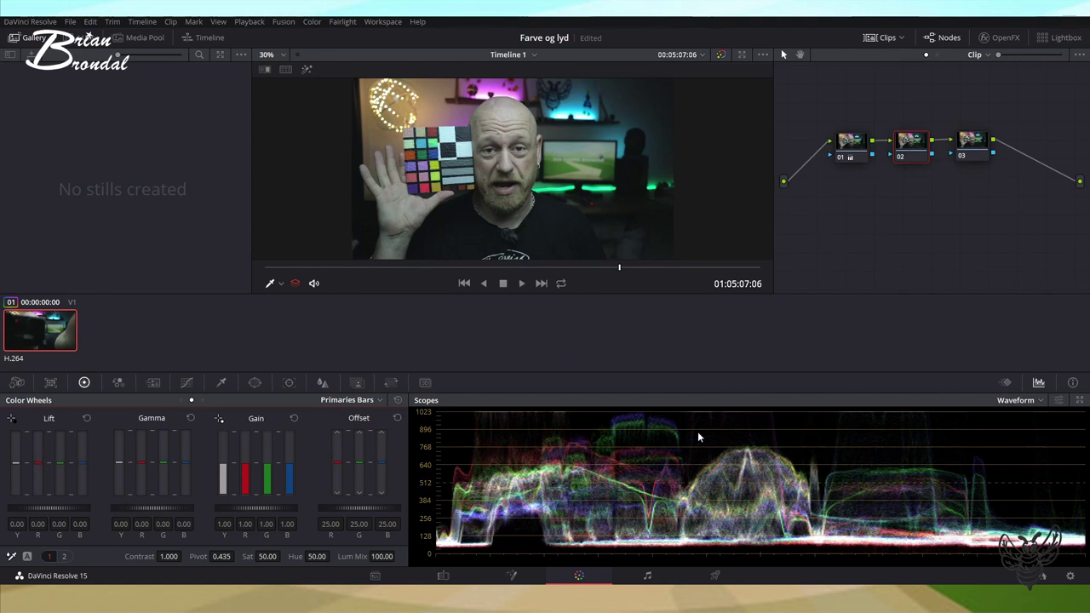
pyautogui.click(12, 556)
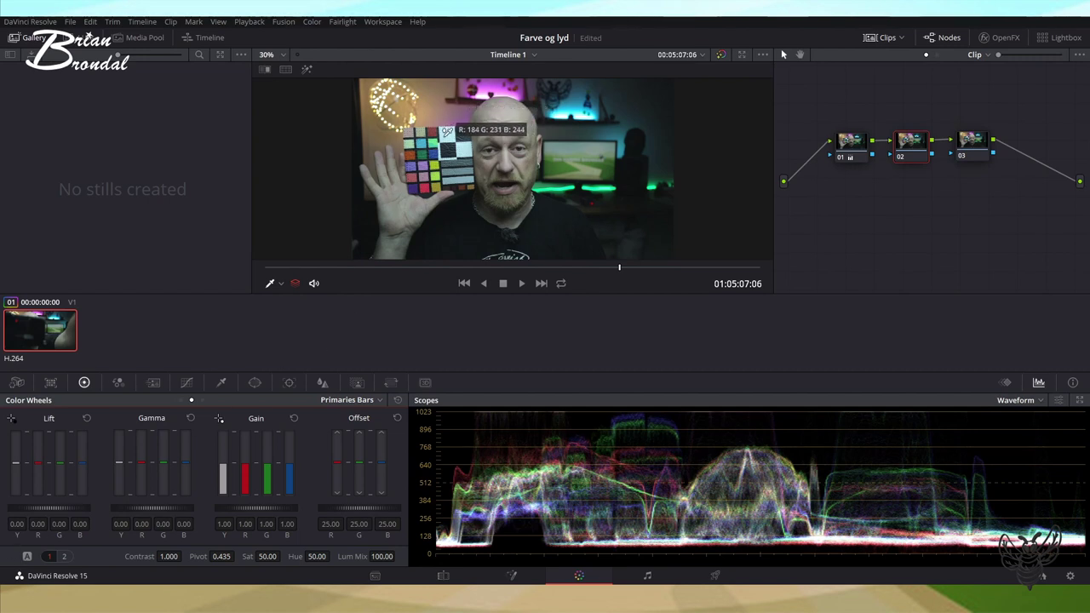
pyautogui.click(446, 132)
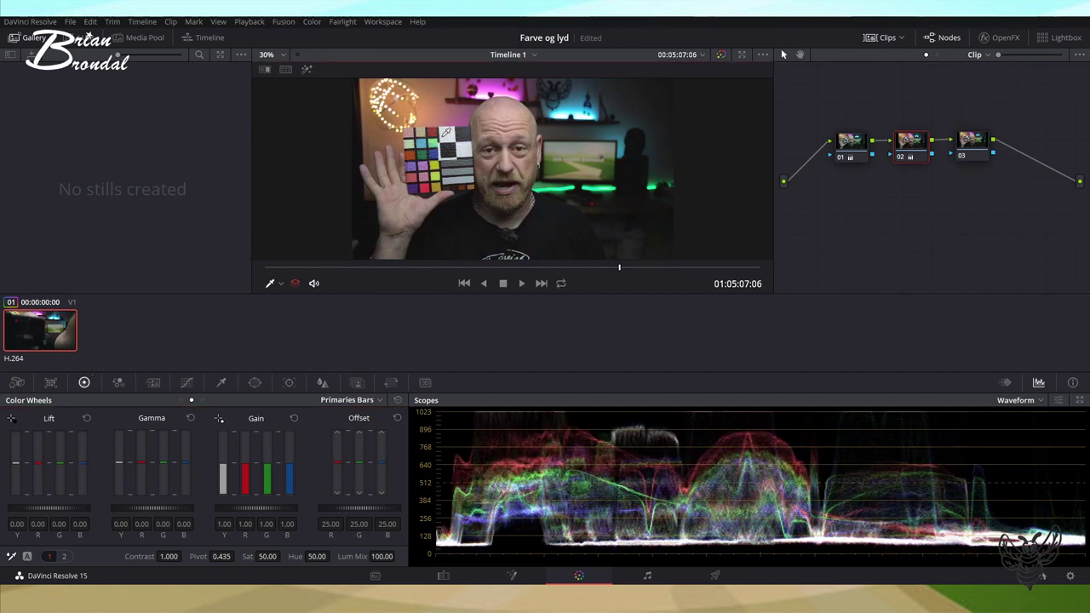
# Set node 02's black point from a dark shirt area, then select node 03 with Primaries Wheels shown.
pyautogui.click(12, 419)
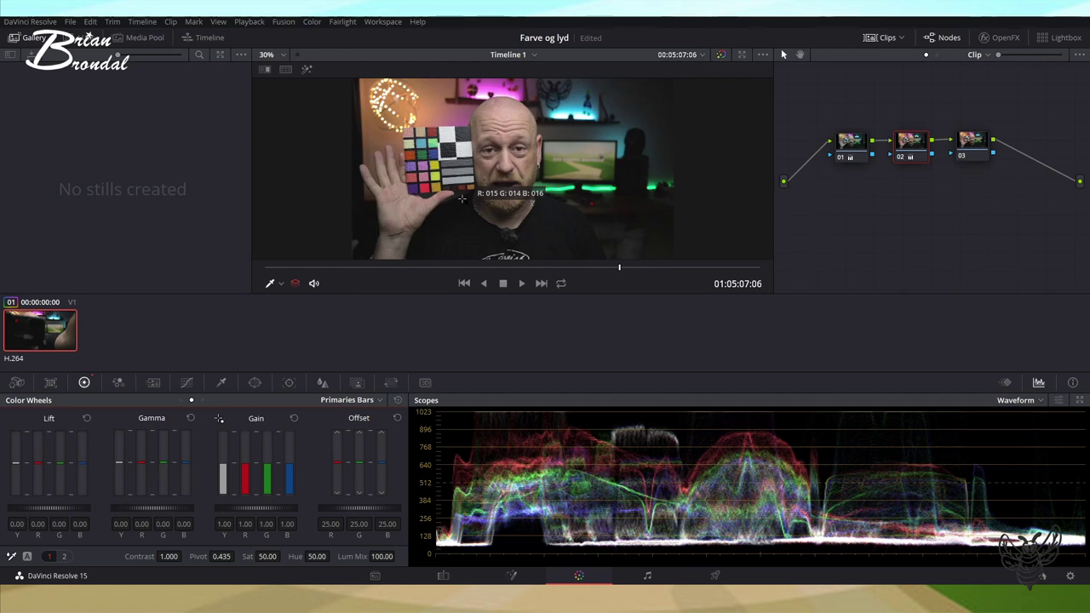
pyautogui.click(462, 199)
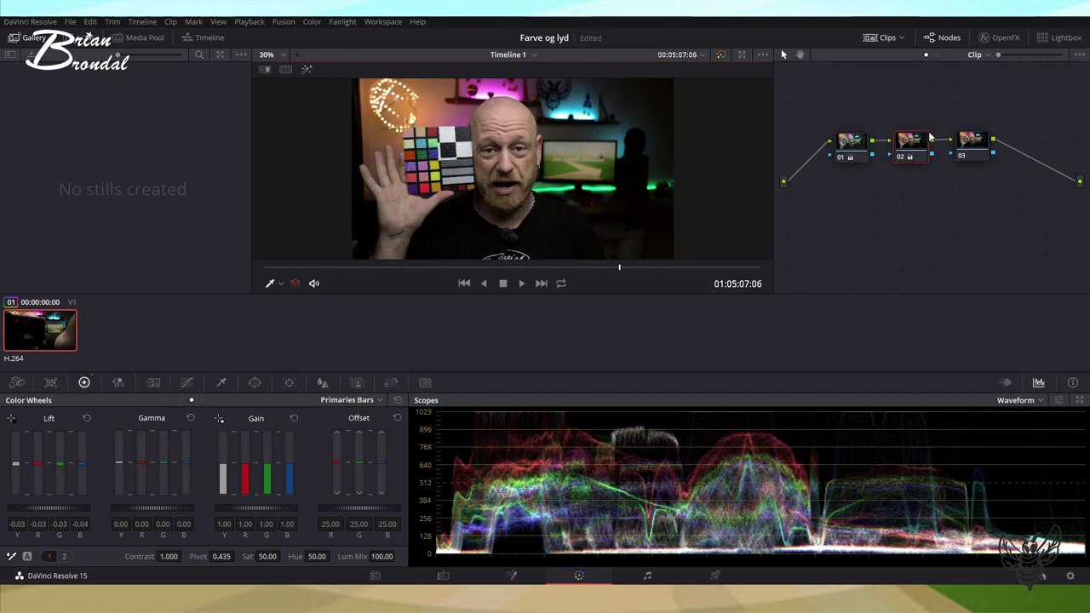
pyautogui.click(972, 143)
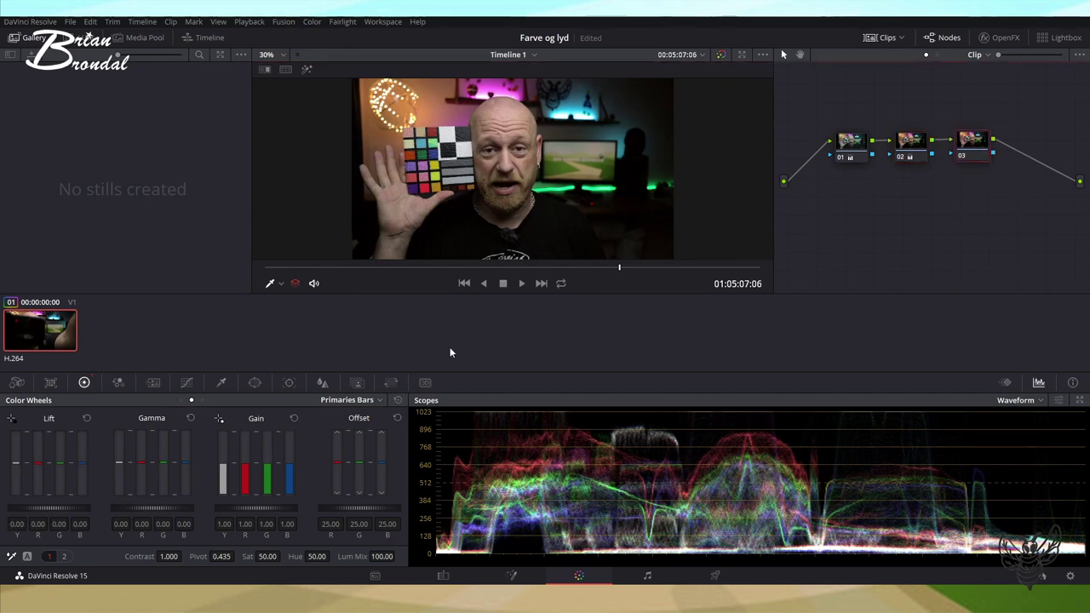
pyautogui.click(179, 399)
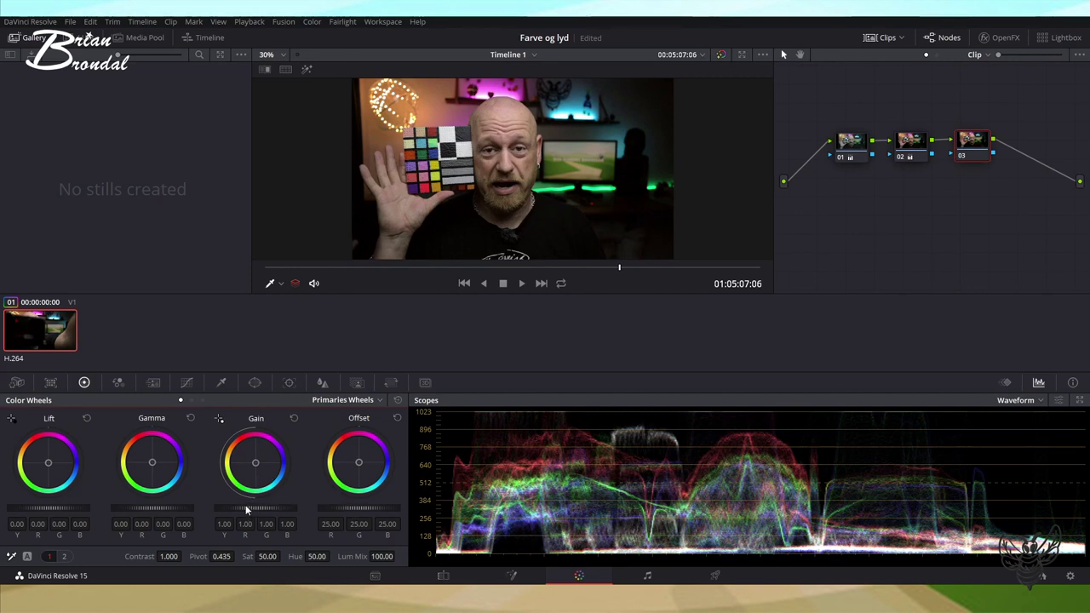
# Try node 03's Gain, Gamma and Lift wheels, then reset all its primaries to default.
pyautogui.moveTo(255, 508)
pyautogui.mouseDown()
pyautogui.moveTo(281, 508)
pyautogui.moveTo(234, 508)
pyautogui.moveTo(251, 508)
pyautogui.mouseUp()
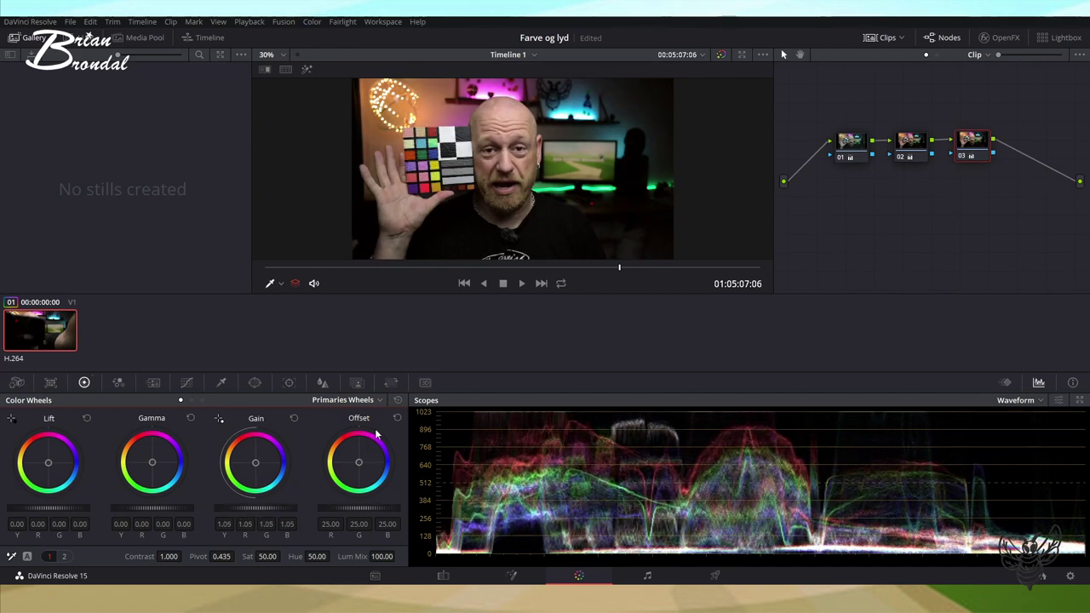
pyautogui.click(398, 400)
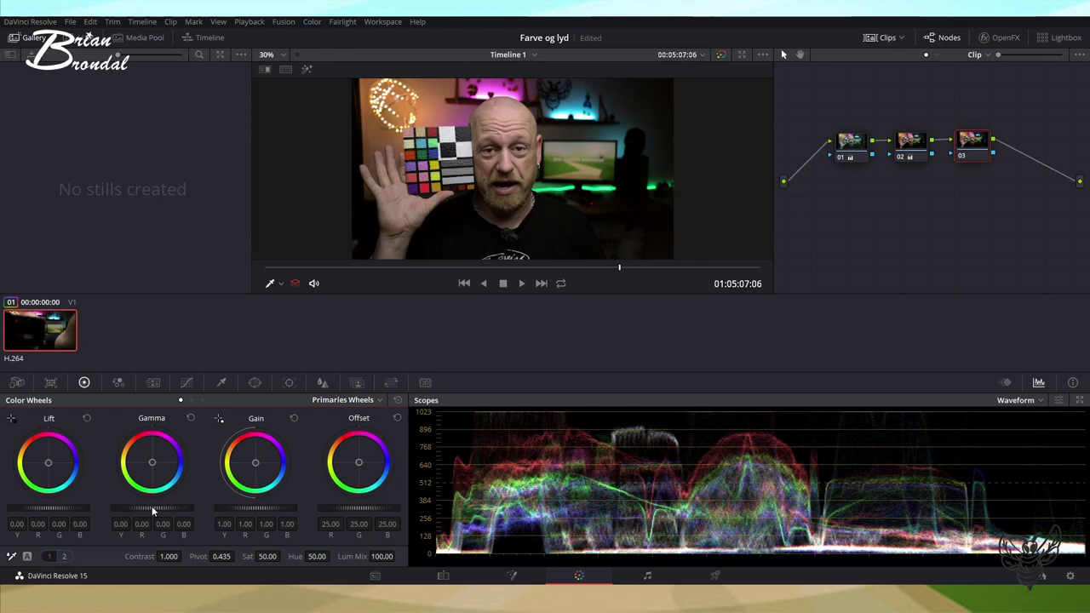
pyautogui.moveTo(154, 508); pyautogui.dragTo(127, 509)
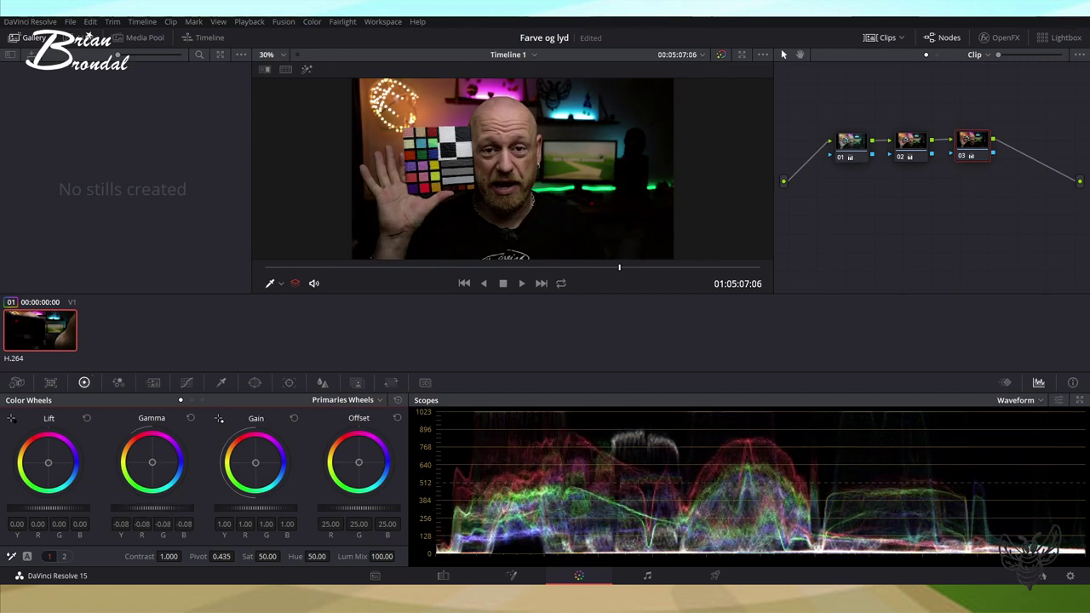
pyautogui.moveTo(49, 508)
pyautogui.mouseDown()
pyautogui.moveTo(74, 509)
pyautogui.moveTo(39, 508)
pyautogui.mouseUp()
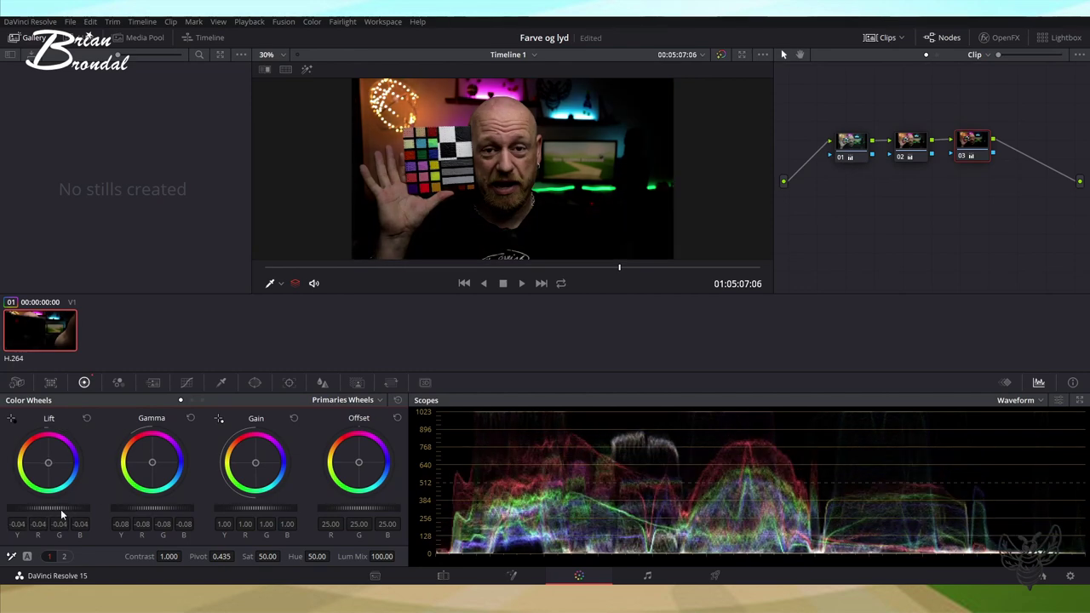
pyautogui.moveTo(78, 509); pyautogui.dragTo(2, 509)
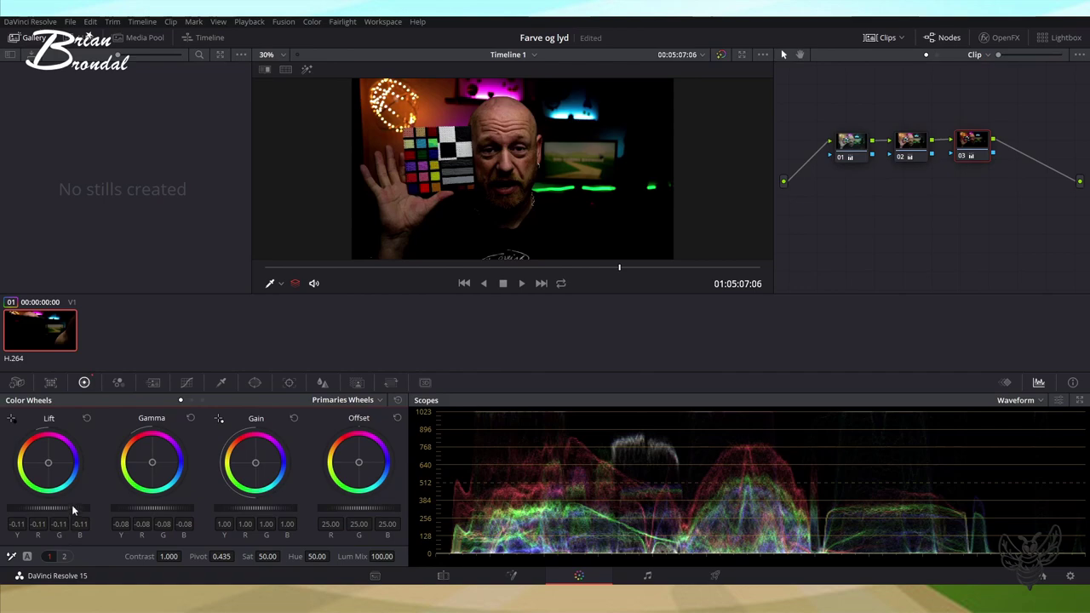
pyautogui.moveTo(78, 509)
pyautogui.mouseDown()
pyautogui.moveTo(2, 509)
pyautogui.moveTo(78, 510)
pyautogui.moveTo(64, 510)
pyautogui.mouseUp()
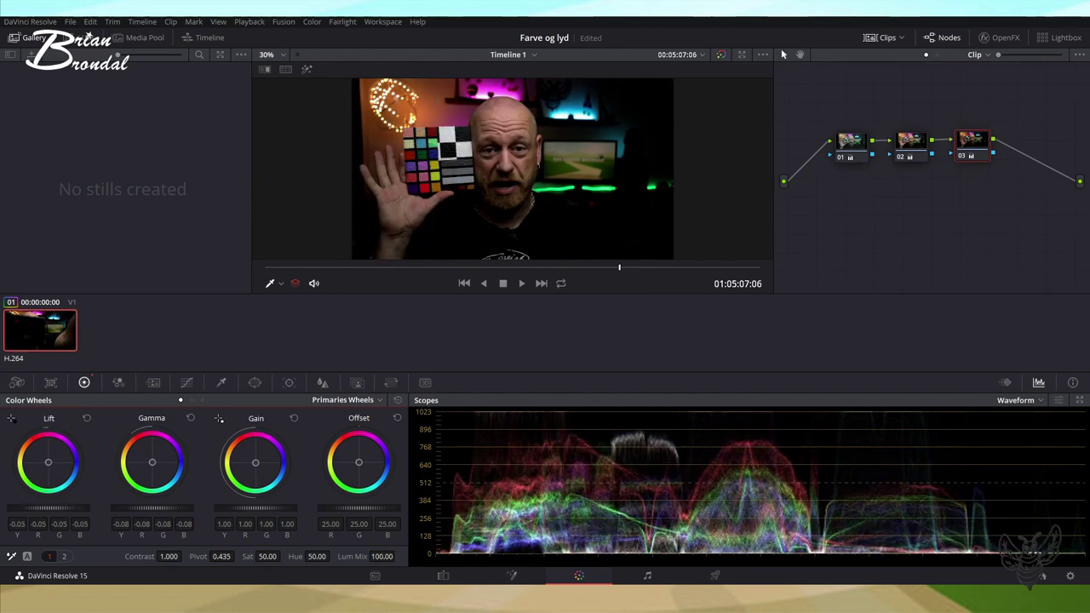
pyautogui.moveTo(65, 509); pyautogui.dragTo(73, 509)
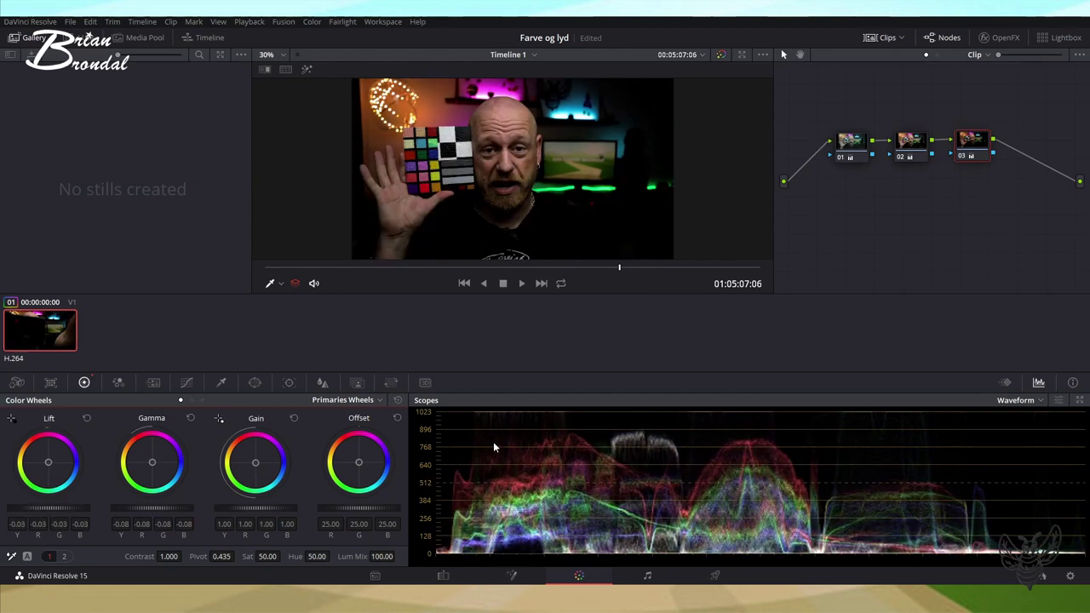
pyautogui.click(397, 400)
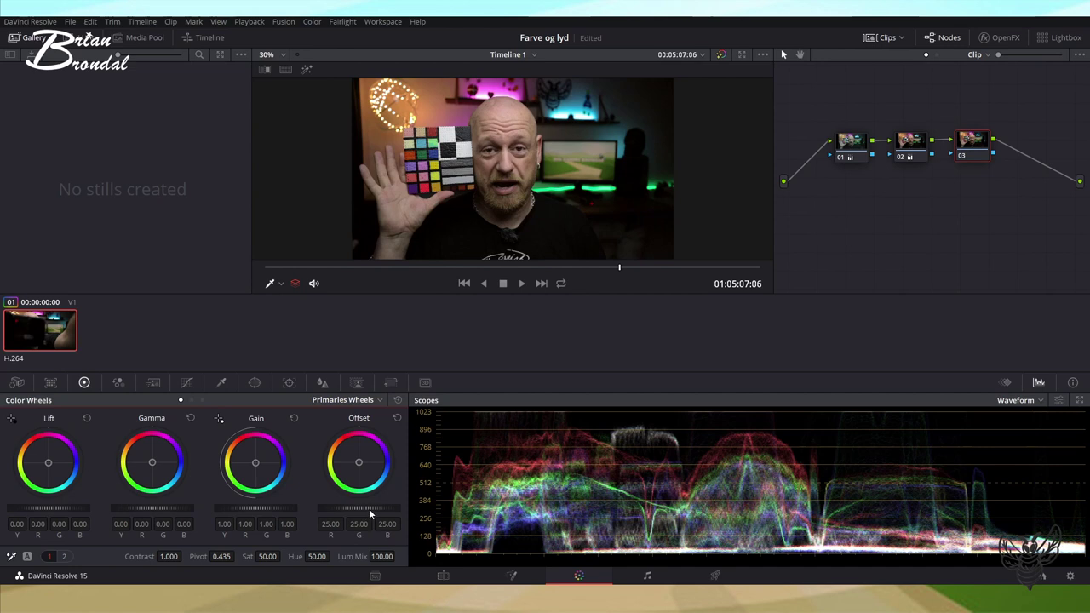
# On node 03, set Offset 27.90, Gain 0.93, Gamma -0.05 and Lift -0.05.
pyautogui.moveTo(369, 508)
pyautogui.mouseDown()
pyautogui.moveTo(345, 508)
pyautogui.moveTo(367, 508)
pyautogui.mouseUp()
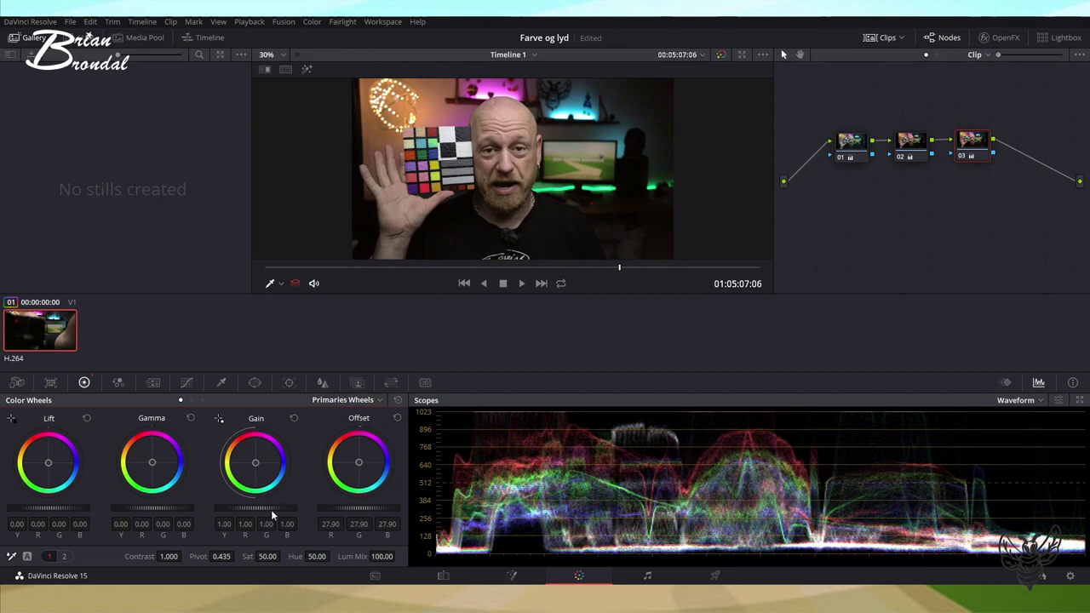
pyautogui.moveTo(260, 508); pyautogui.dragTo(242, 508)
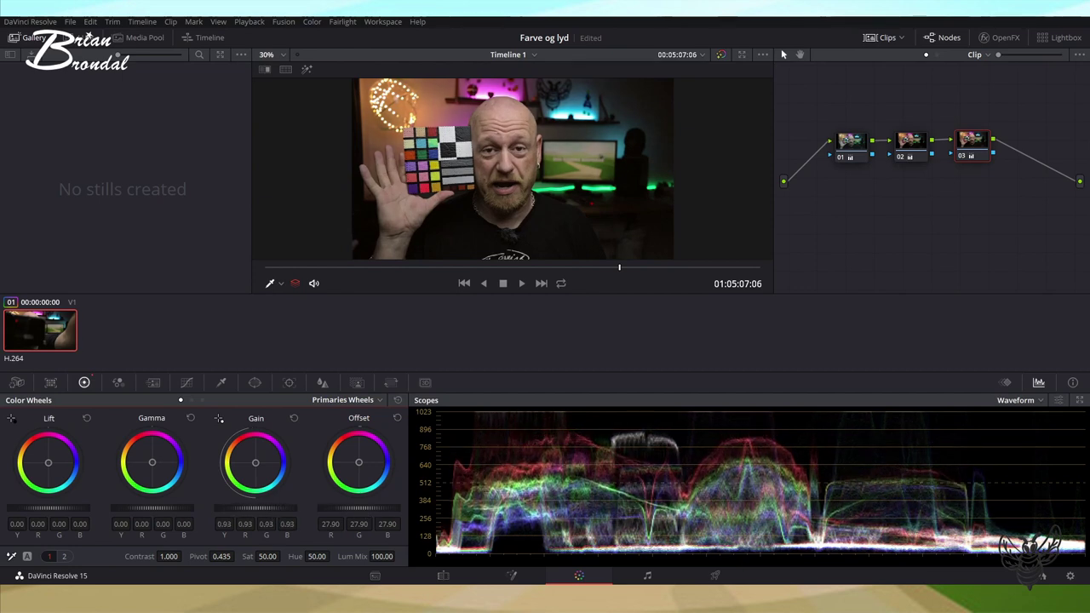
pyautogui.moveTo(157, 510); pyautogui.dragTo(150, 510)
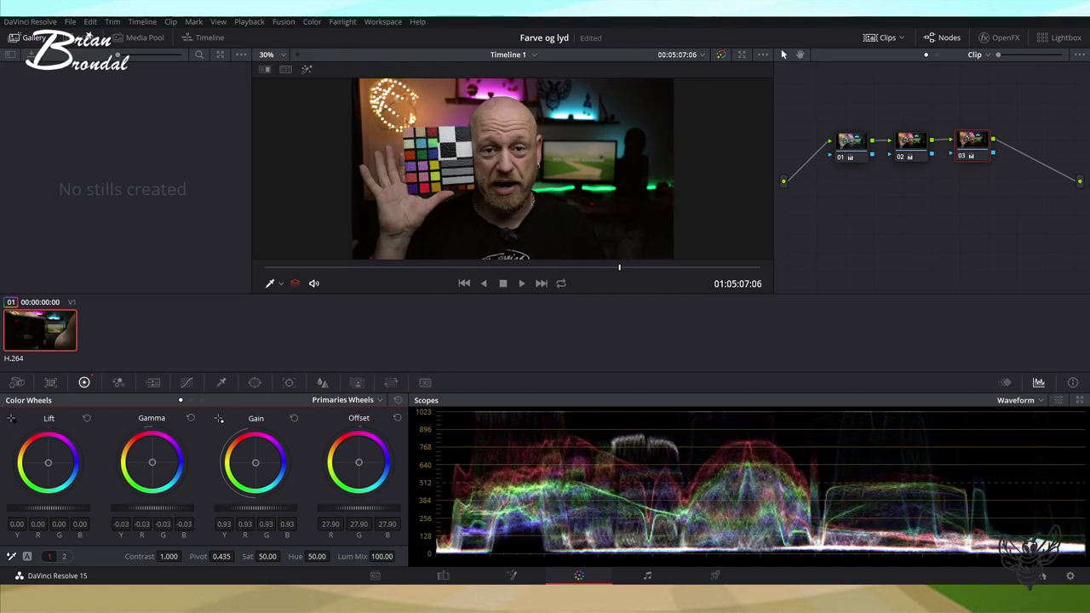
pyautogui.moveTo(150, 510); pyautogui.dragTo(144, 510)
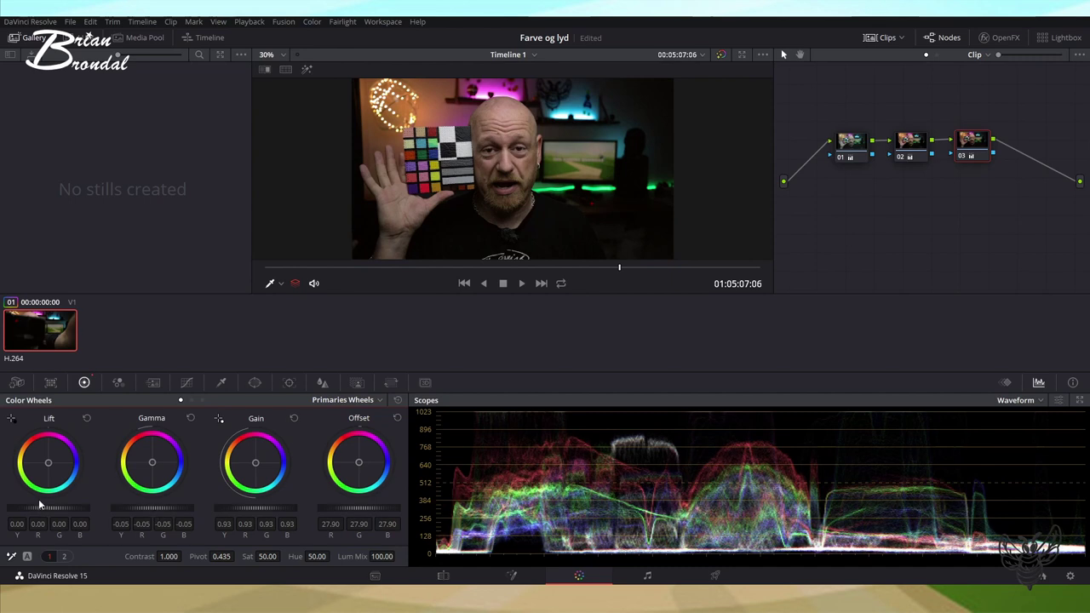
pyautogui.moveTo(65, 506); pyautogui.dragTo(58, 506)
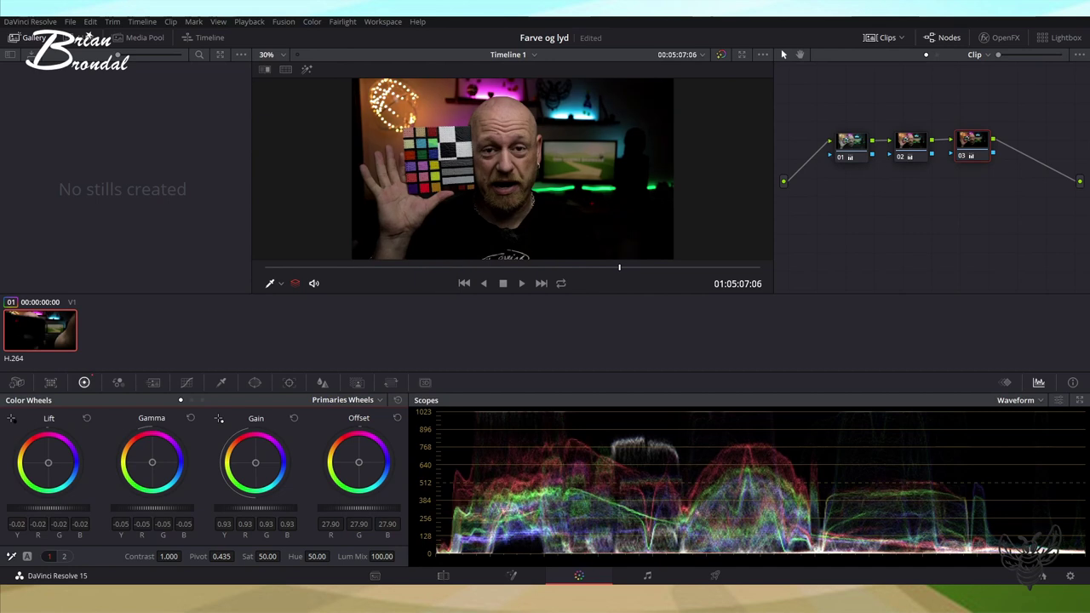
pyautogui.moveTo(30, 511); pyautogui.dragTo(35, 511)
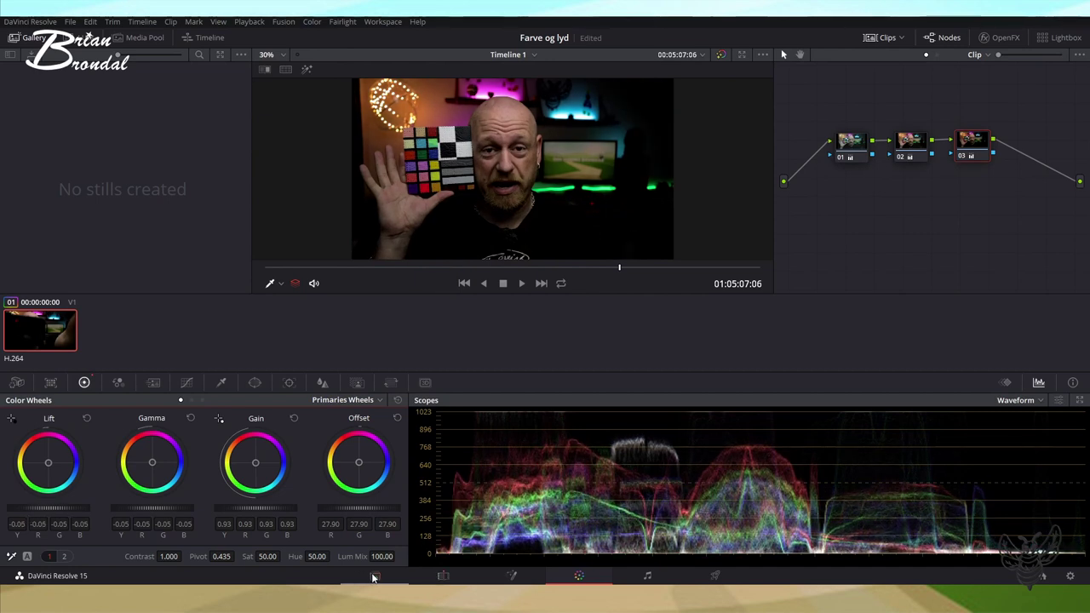
pyautogui.click(442, 577)
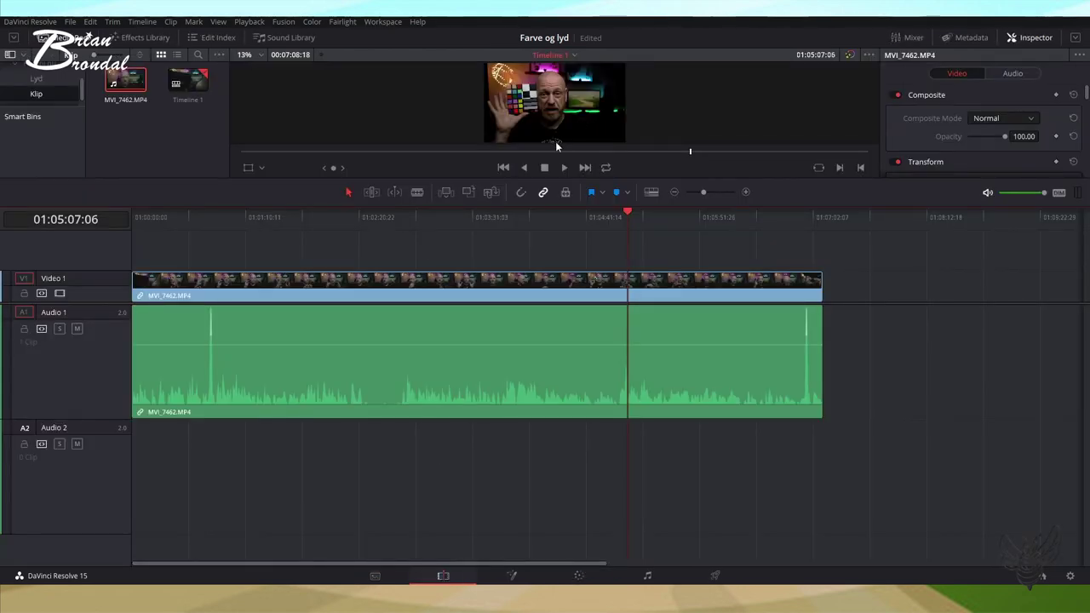
# Append a second MVI_7462.MP4 after clip 1 on Timeline 1 and return to the Color page.
pyautogui.moveTo(550, 179); pyautogui.dragTo(555, 508)
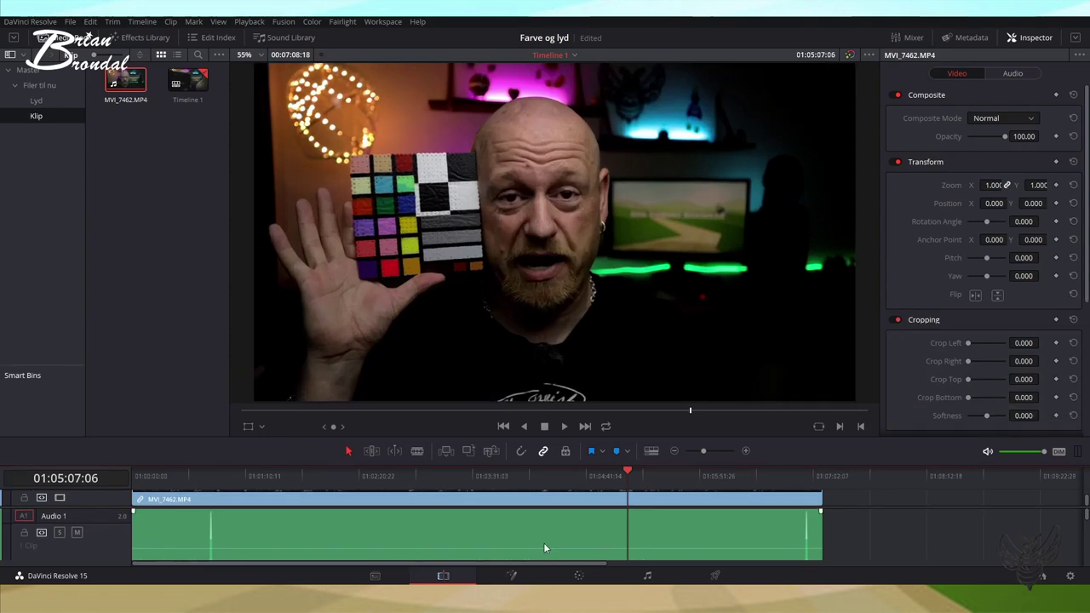
pyautogui.moveTo(143, 83); pyautogui.dragTo(854, 554)
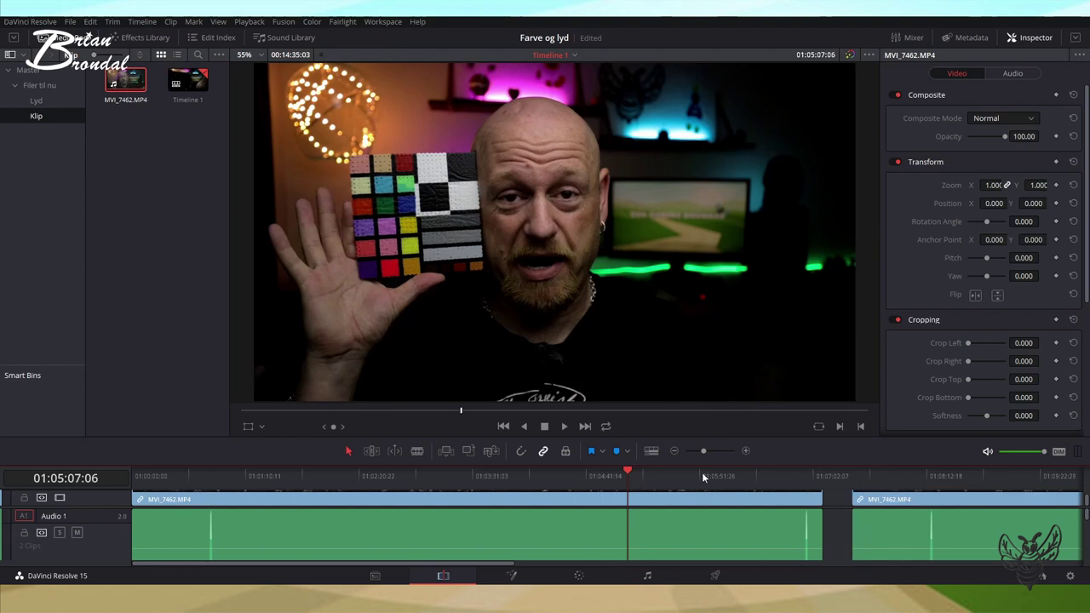
pyautogui.click(898, 476)
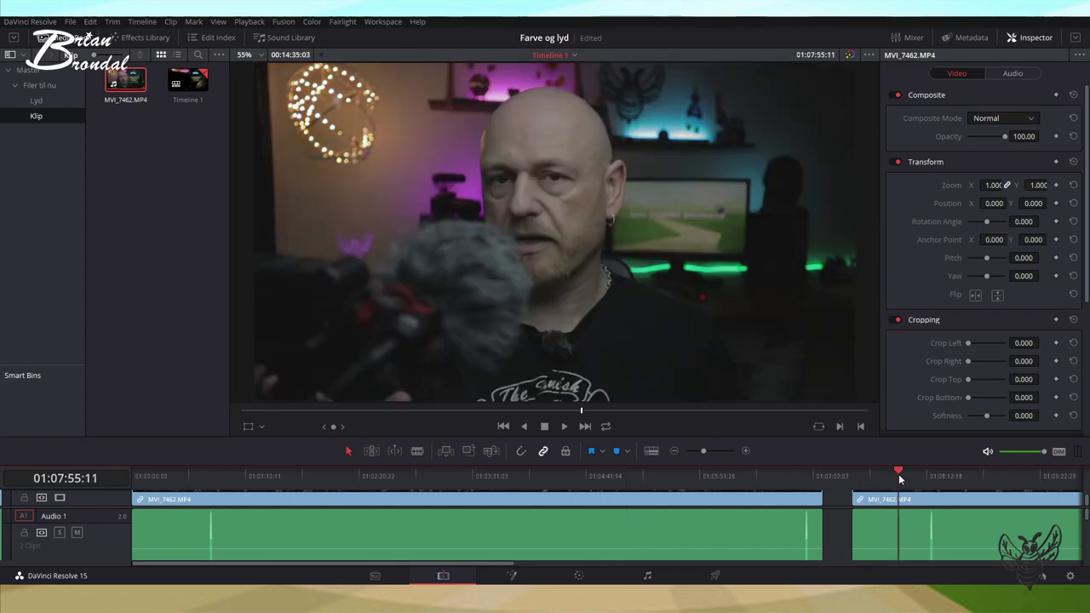
pyautogui.click(759, 474)
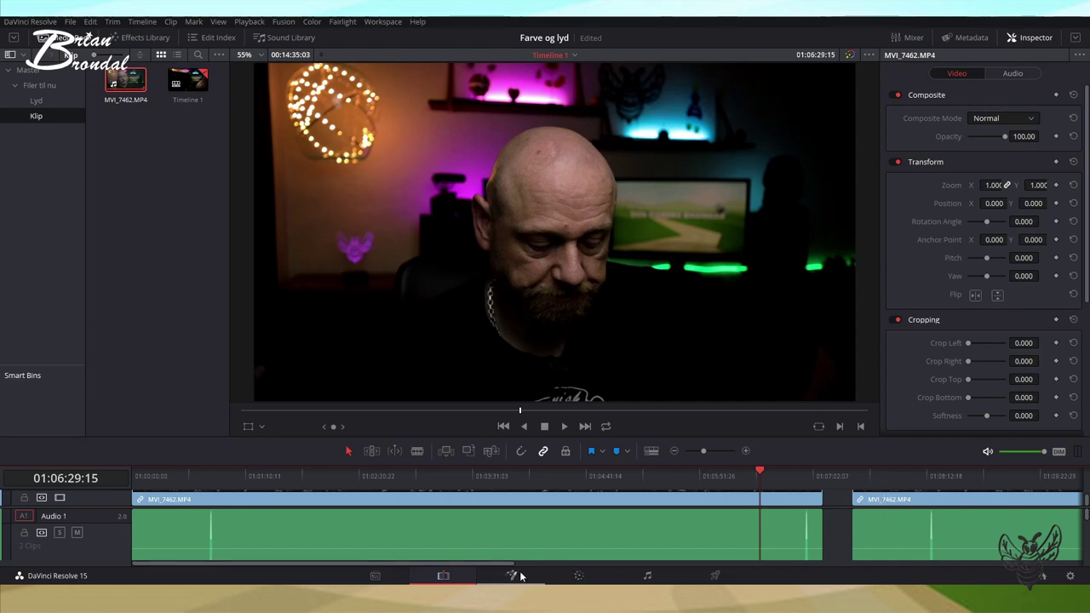
pyautogui.click(579, 576)
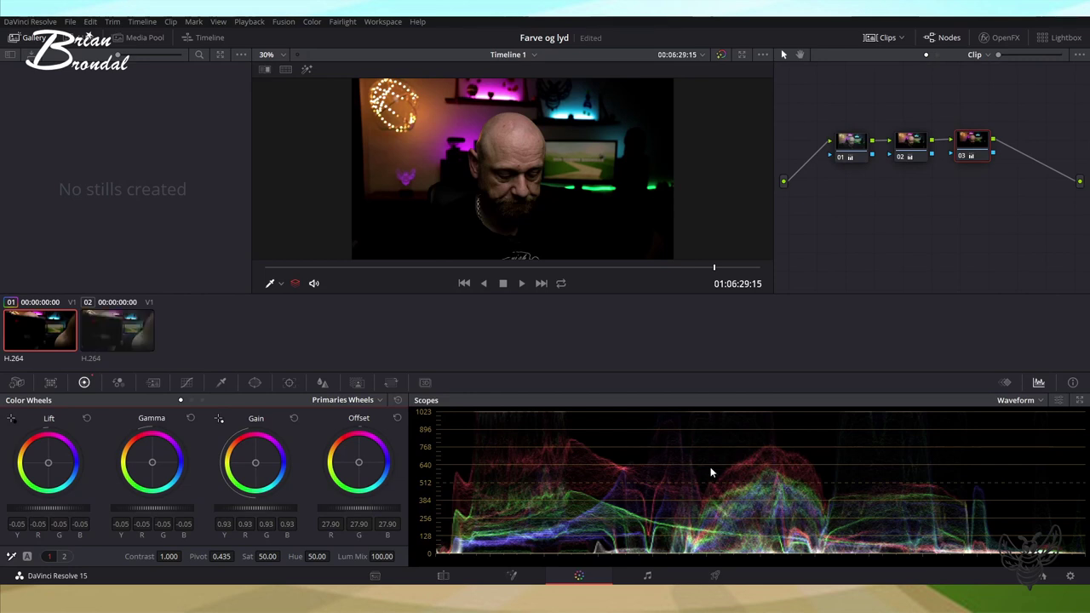
# Compare graded clip 01 with ungraded clip 02 in the clip strip, ending on clip 02.
pyautogui.click(119, 330)
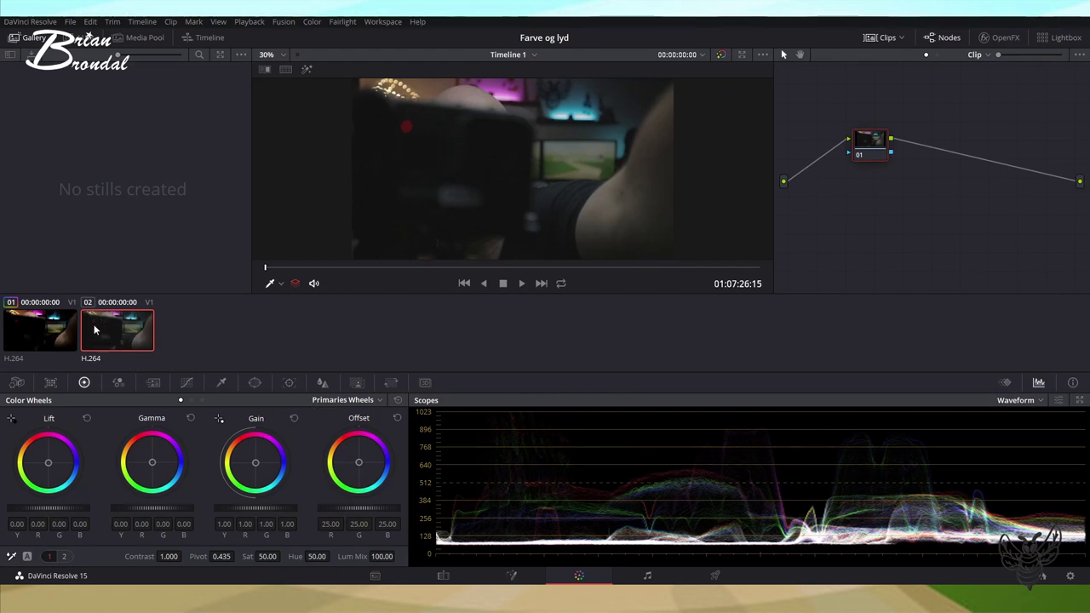
pyautogui.click(37, 330)
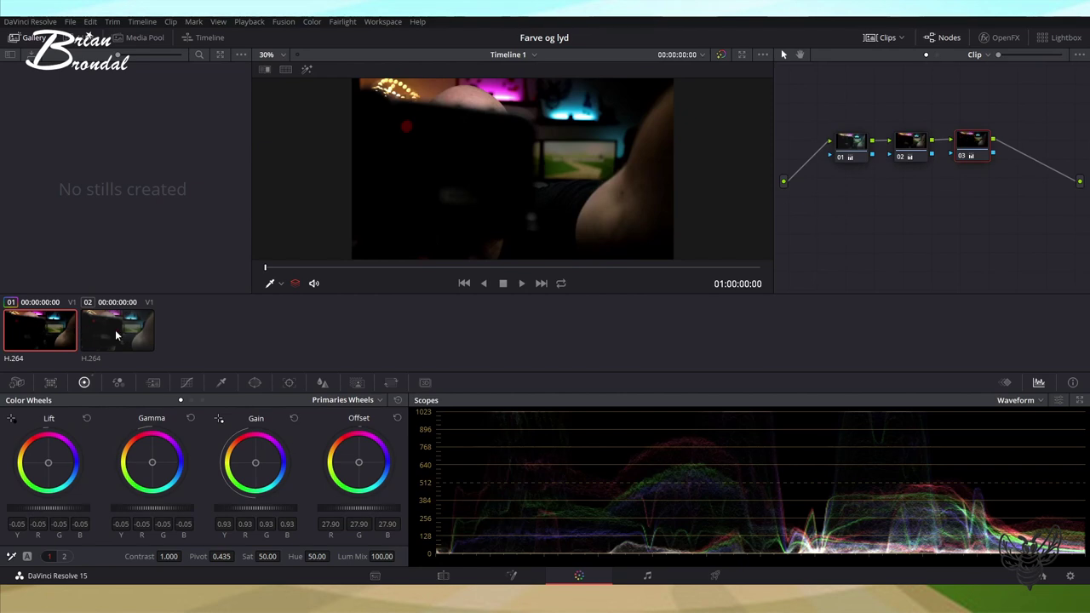
pyautogui.press('Down')
pyautogui.press('Up')
pyautogui.press('Down')
pyautogui.click(71, 334)
pyautogui.click(110, 328)
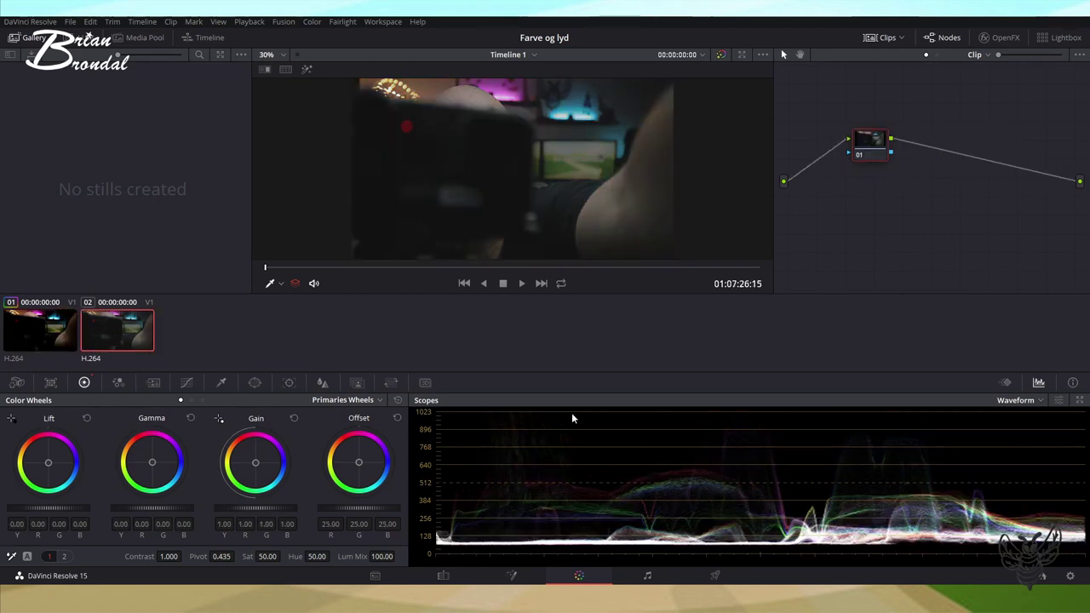